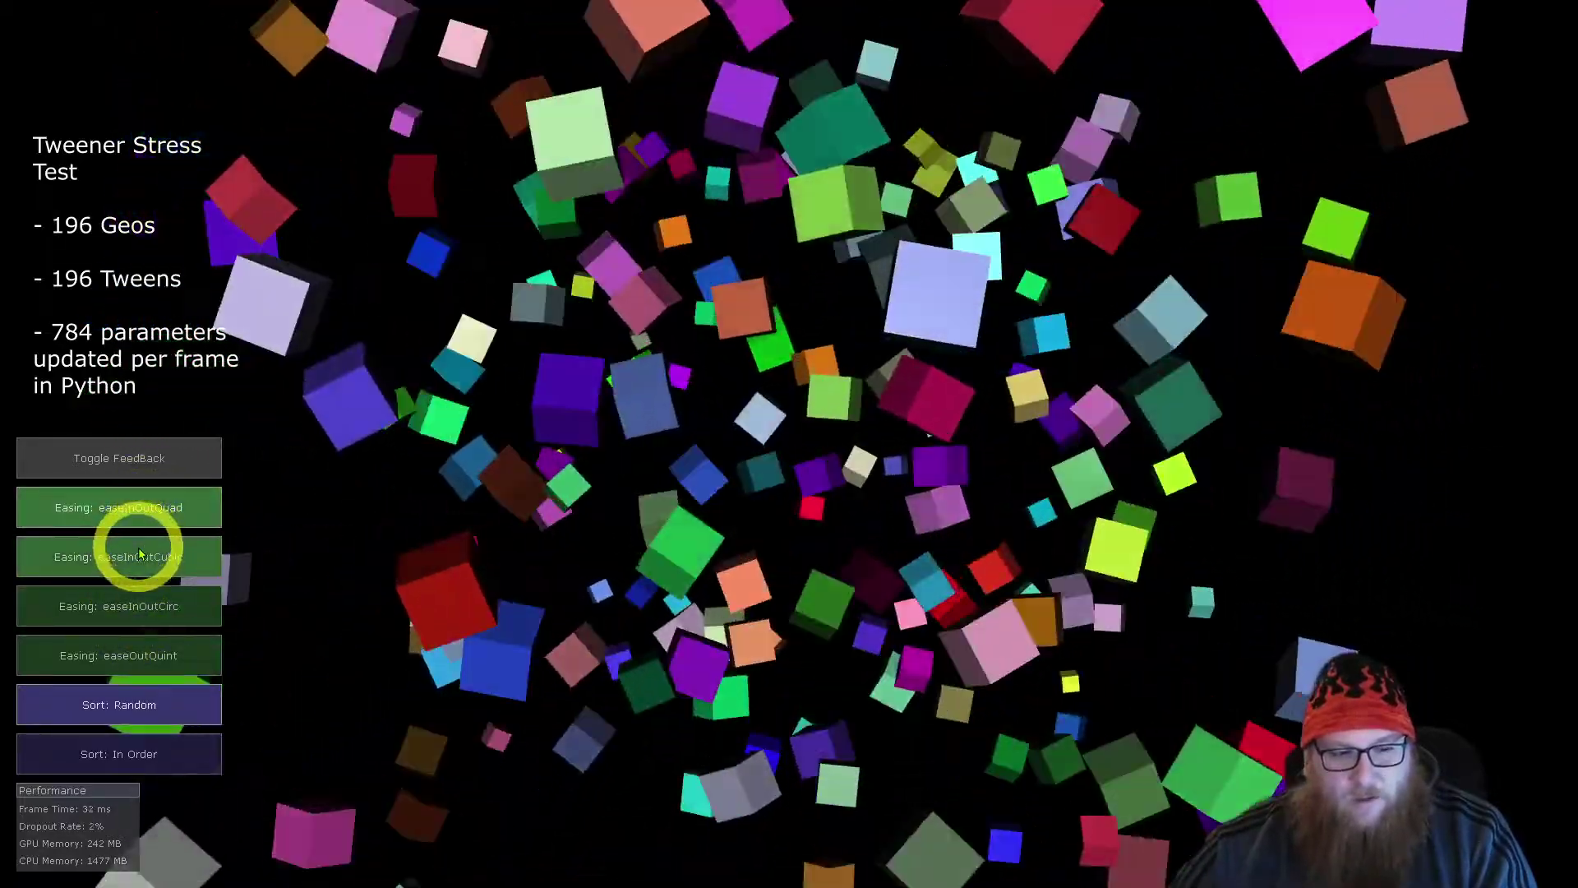
# Test the tween animation with in-order sorting and easeOutQuint easing, and end on easeInOutCubic easing
pyautogui.click(135, 564)
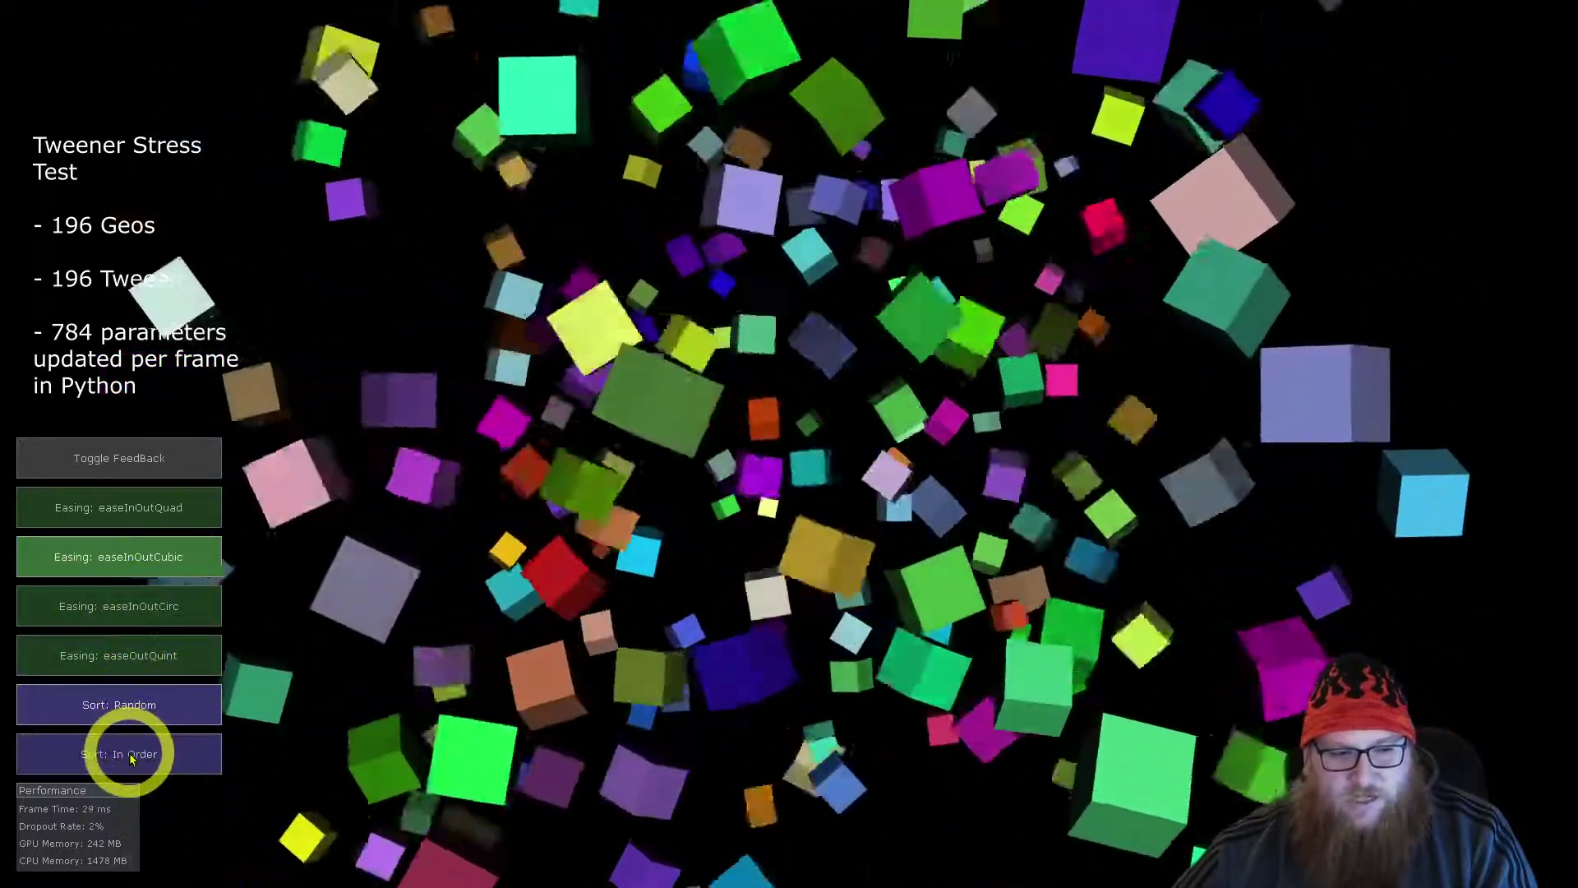
pyautogui.click(131, 754)
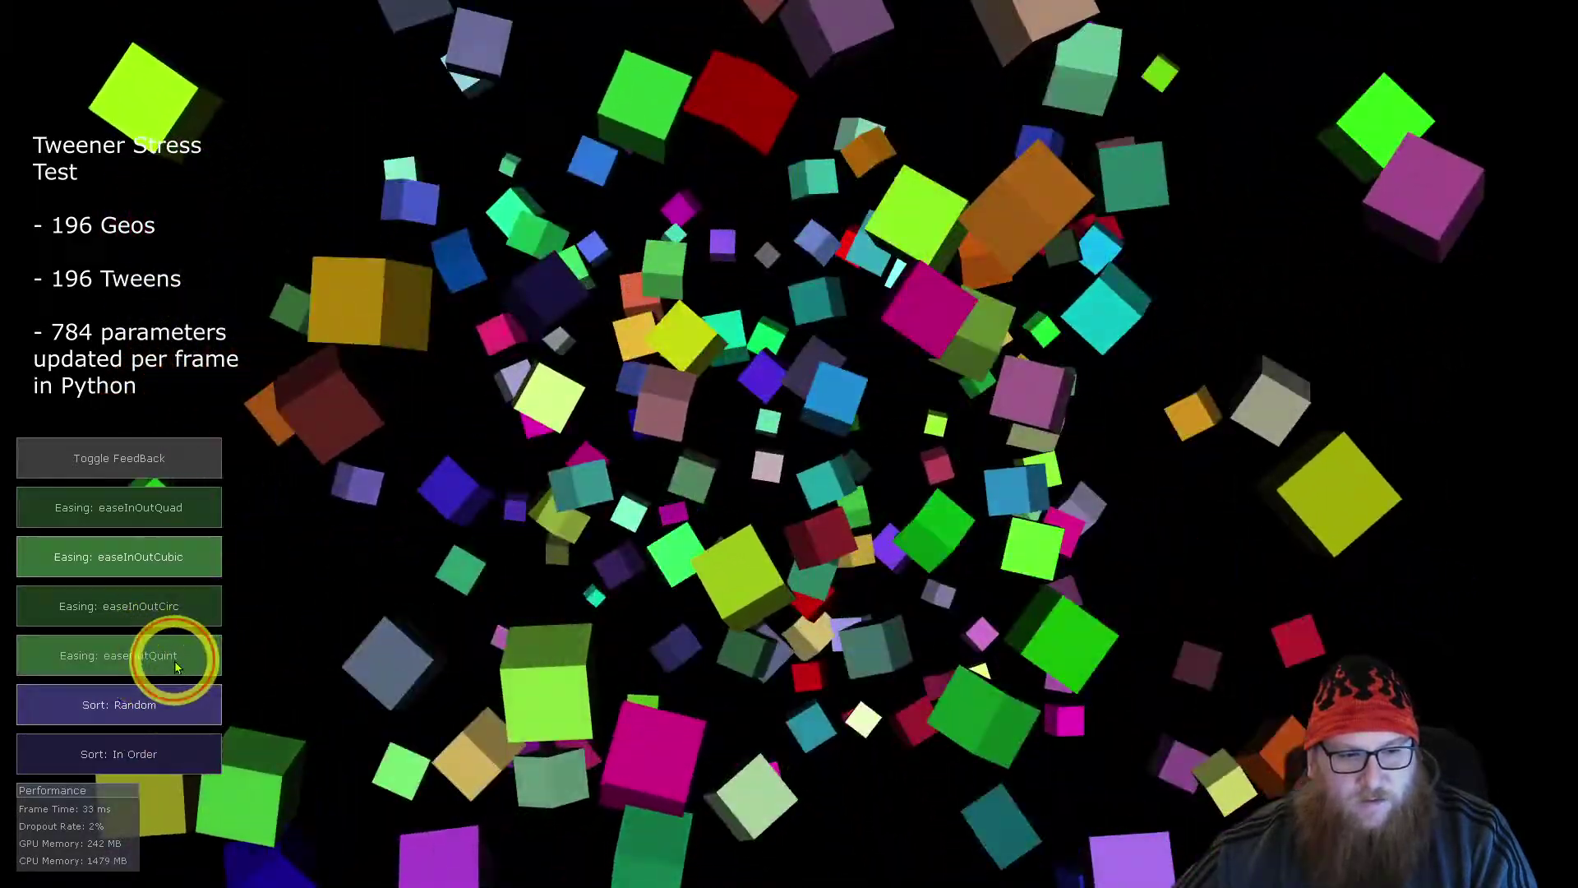
pyautogui.click(174, 617)
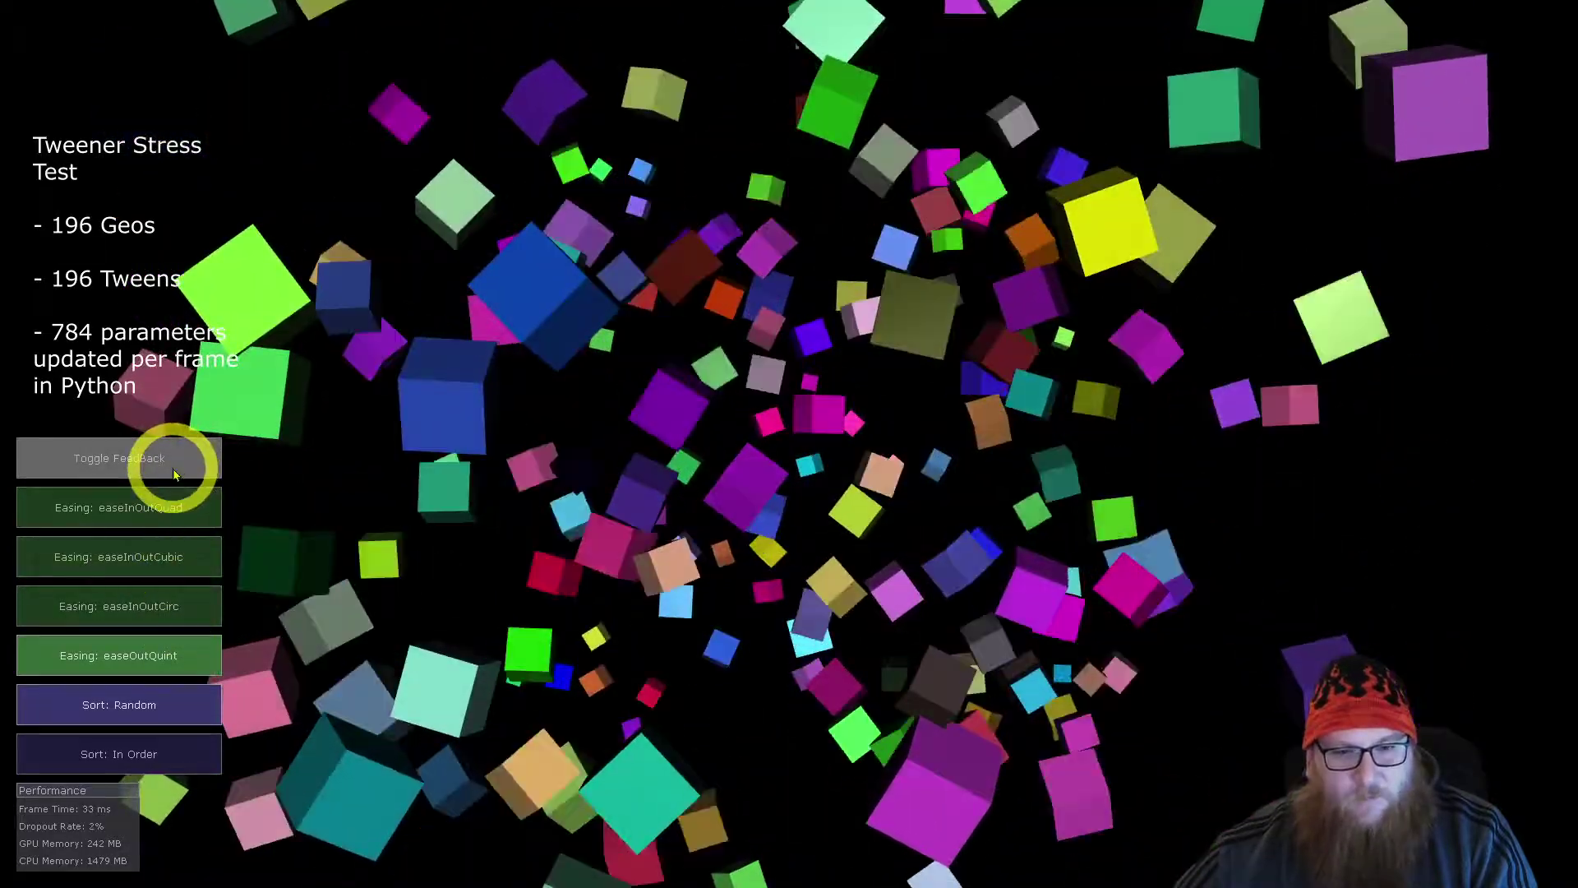
pyautogui.click(169, 556)
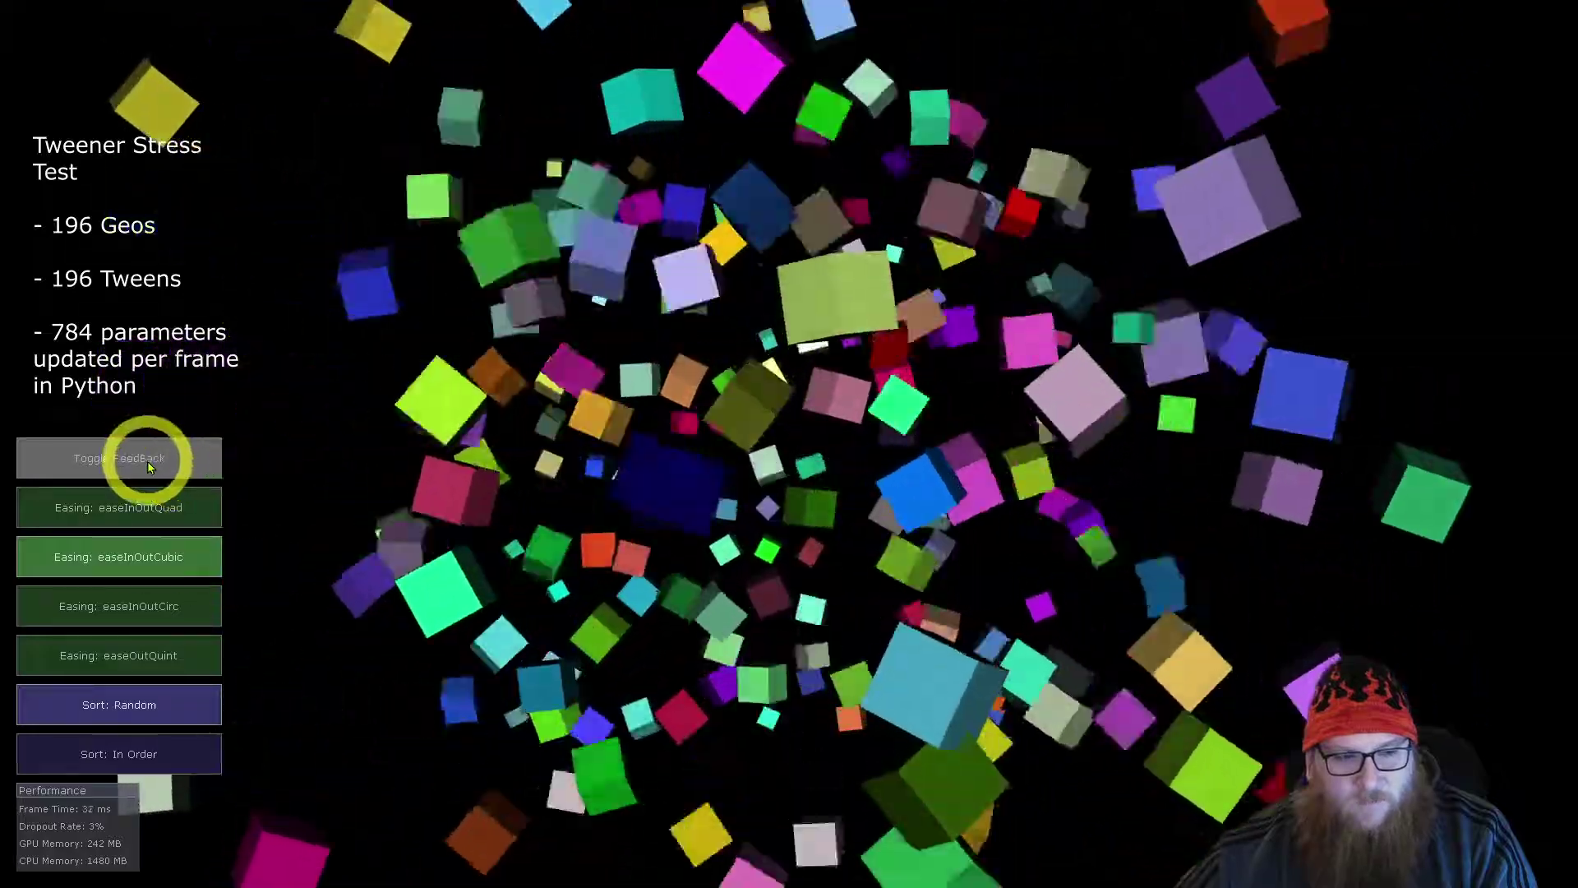
# Toggle the feedback effect on and off, and leave the performance view for the network editor
pyautogui.click(150, 469)
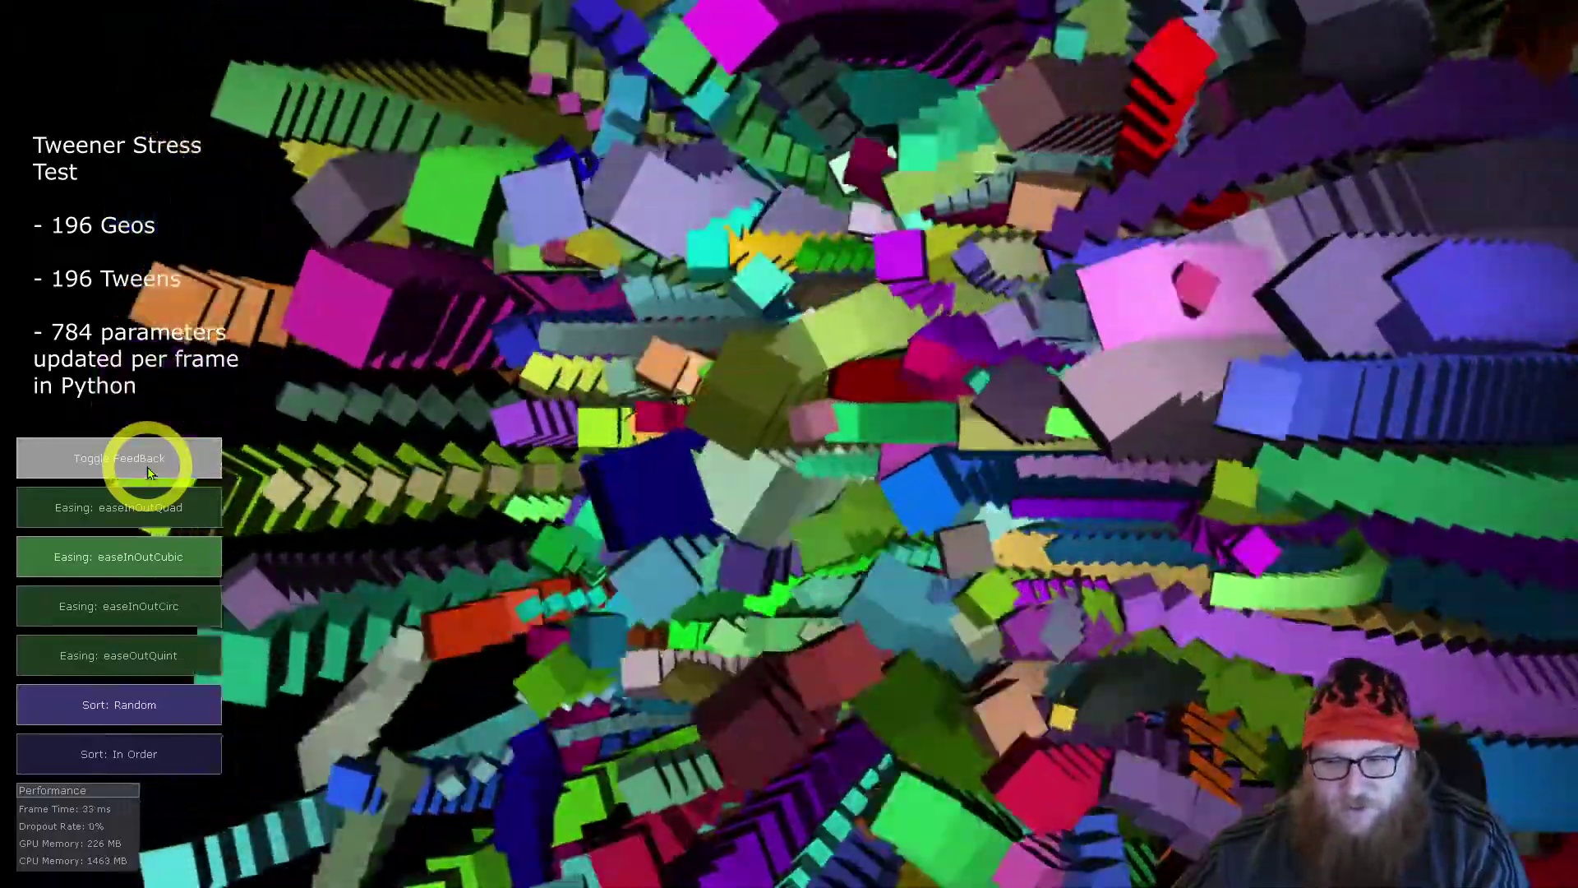
pyautogui.click(148, 473)
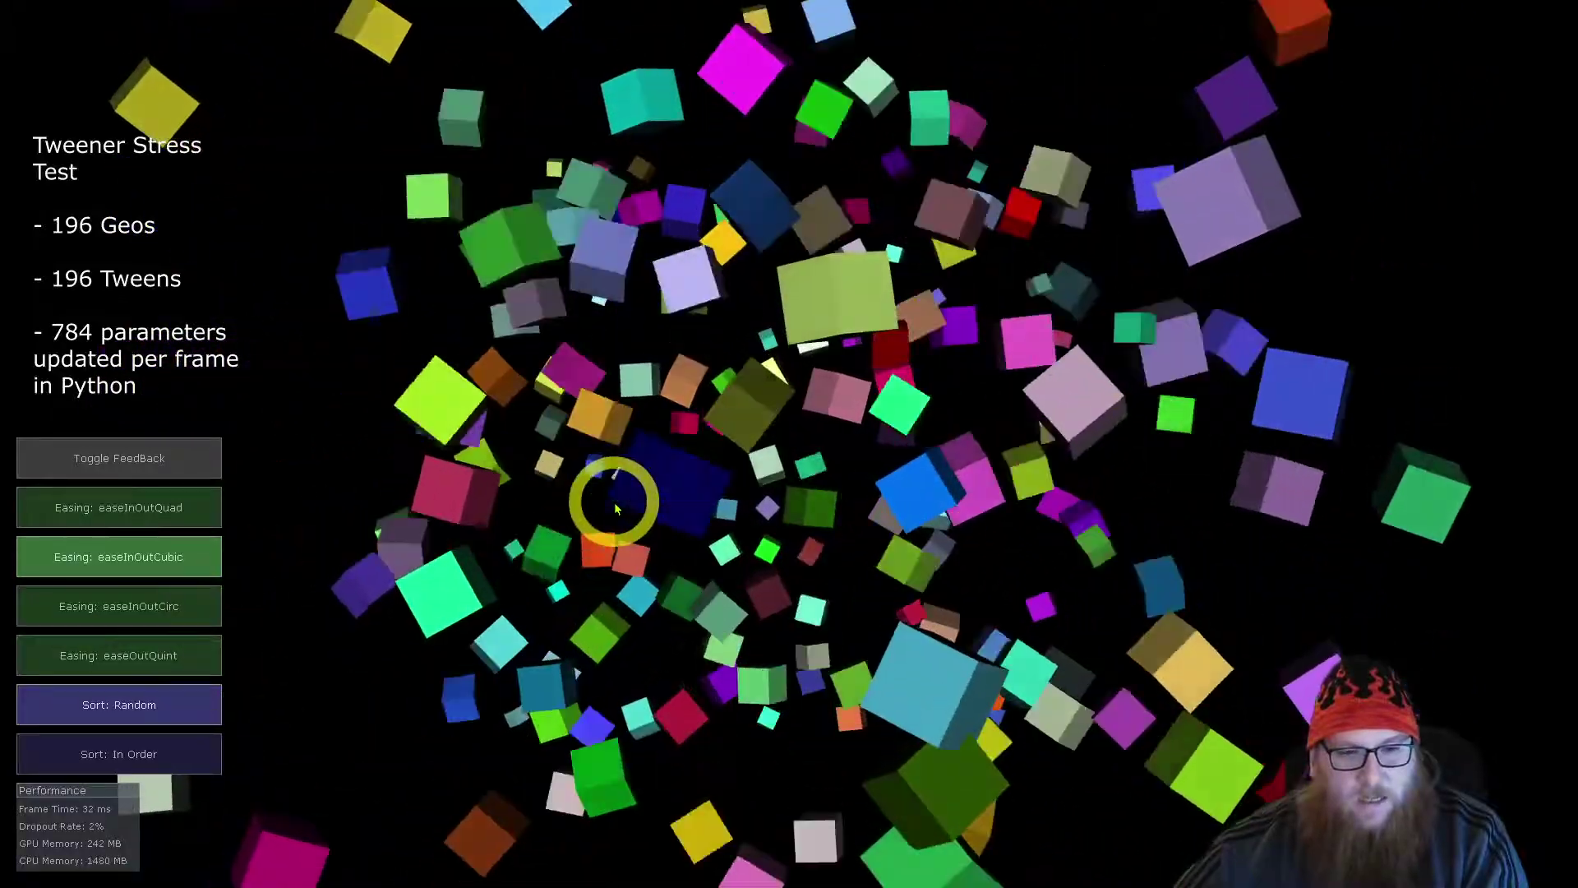
pyautogui.click(615, 503)
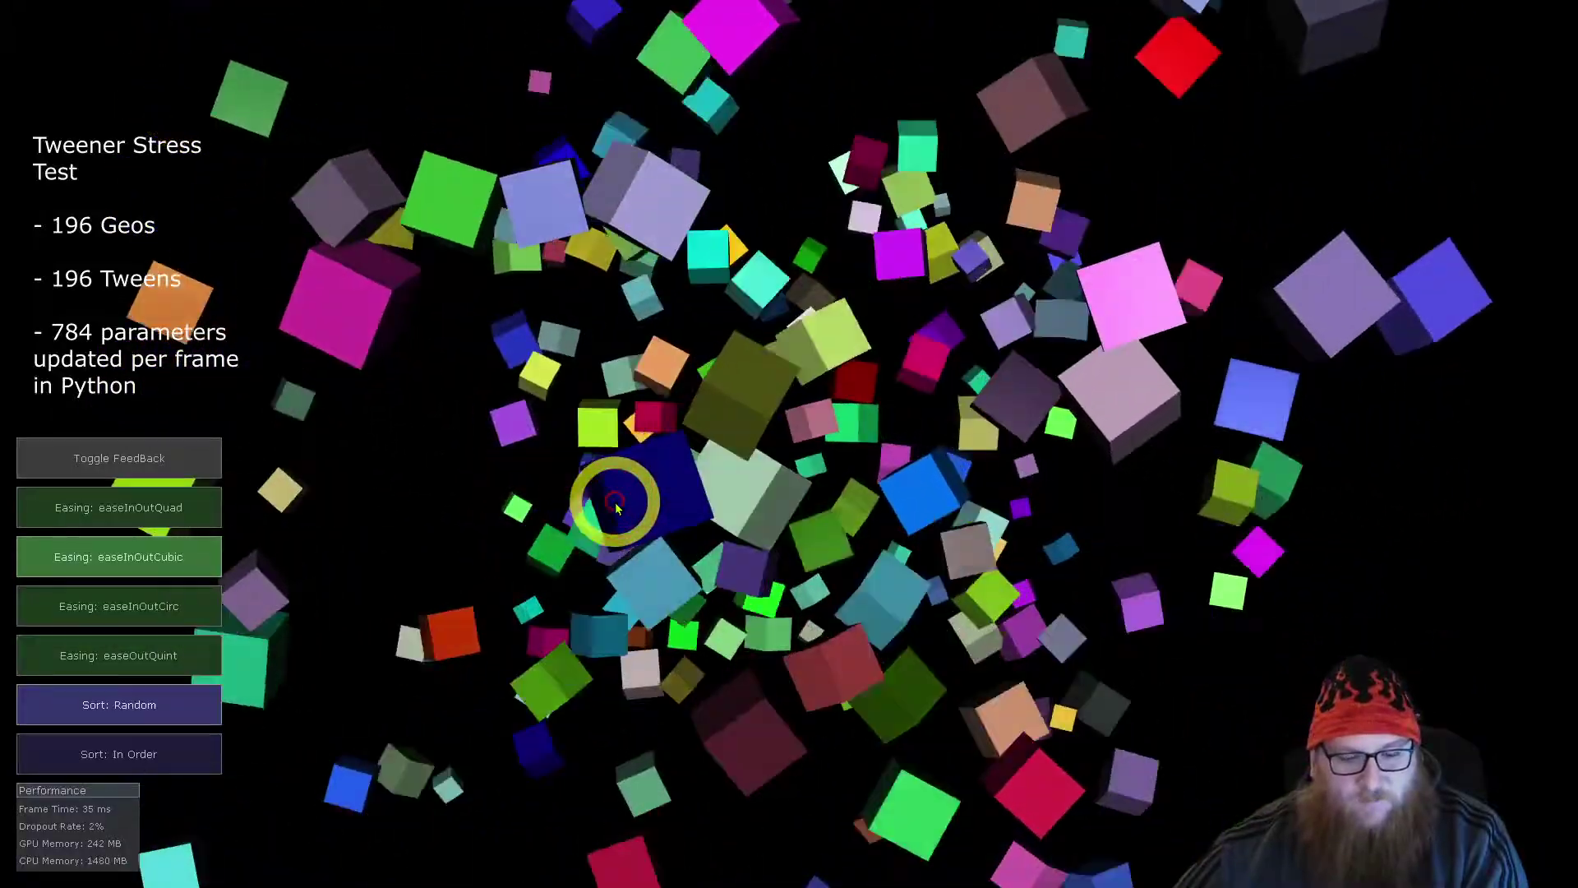
pyautogui.press('Escape')
# Inspect the parameters of the grid1, sopto1 and replicator1 operators in turn
pyautogui.moveTo(488, 424); pyautogui.dragTo(406, 449, button='middle')
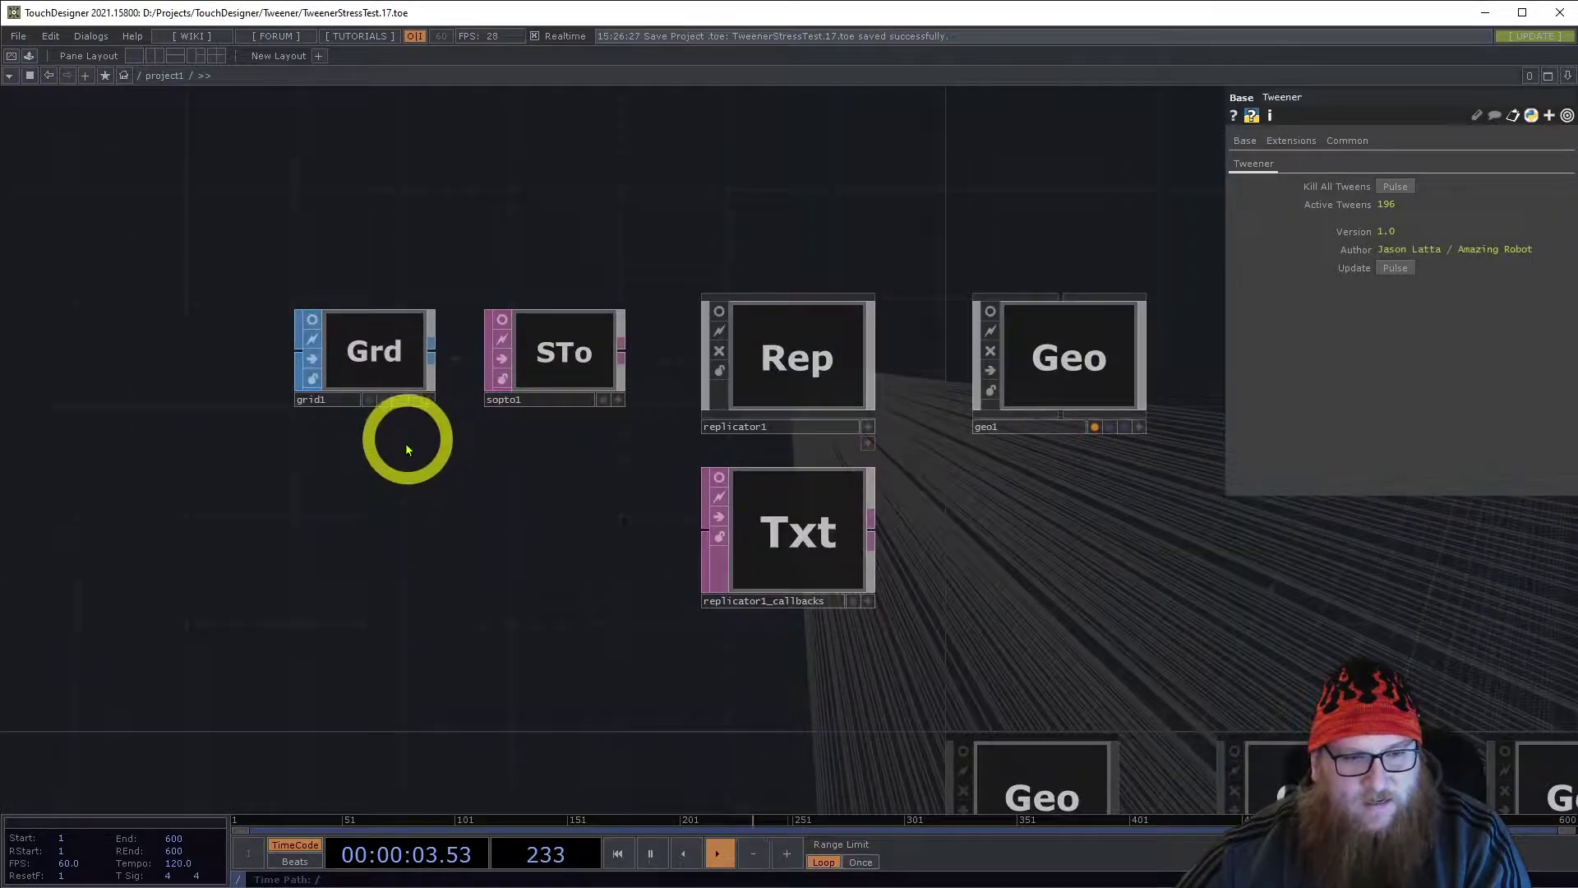
pyautogui.click(382, 353)
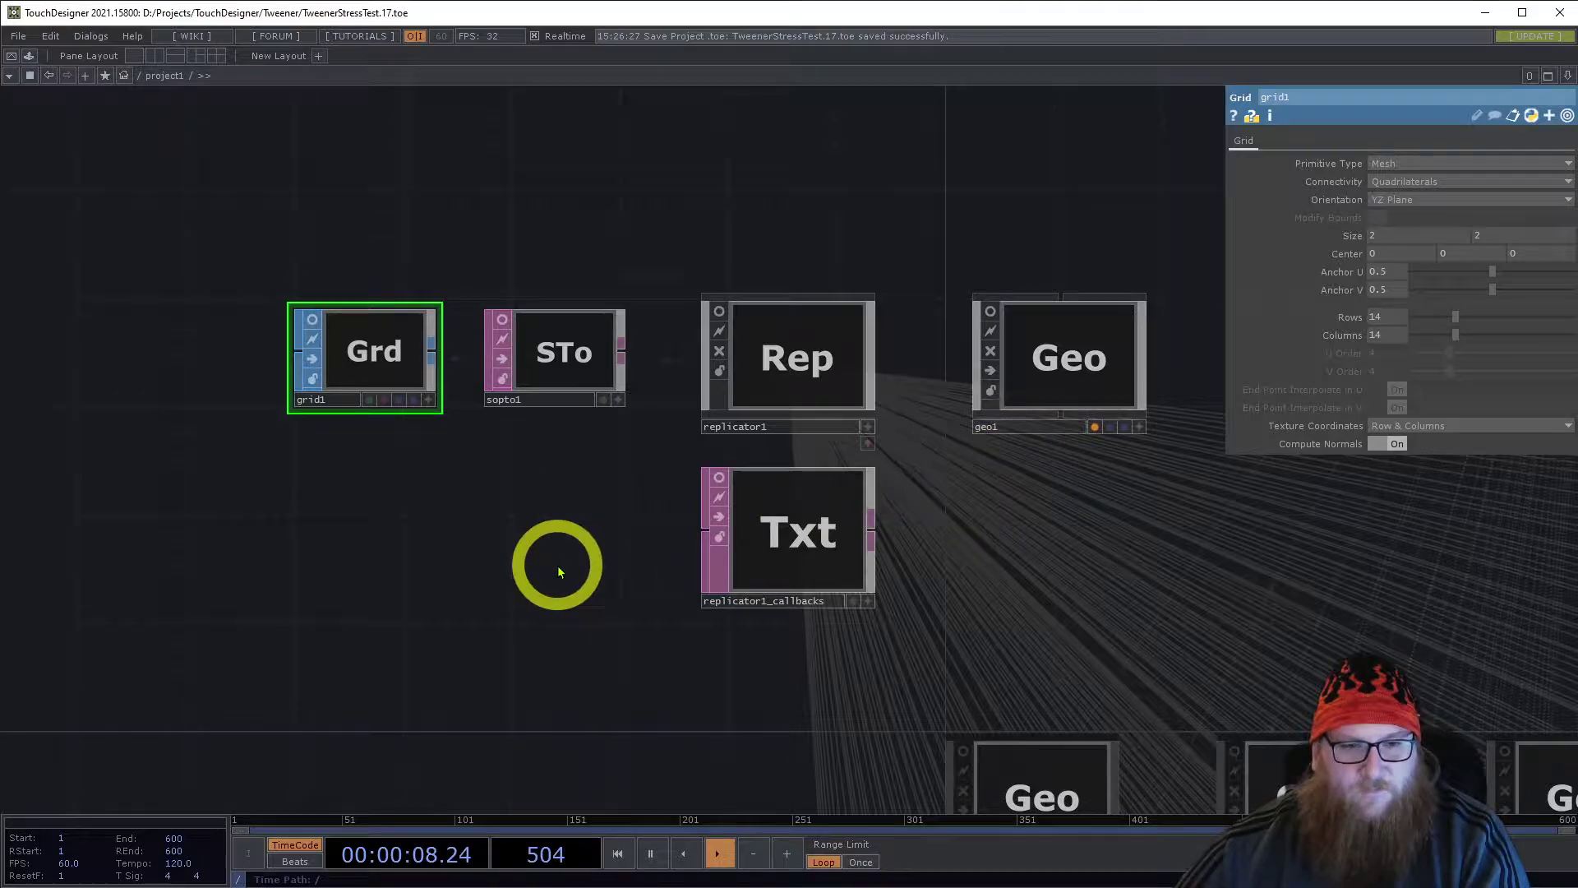
pyautogui.moveTo(556, 563); pyautogui.dragTo(391, 556, button='middle')
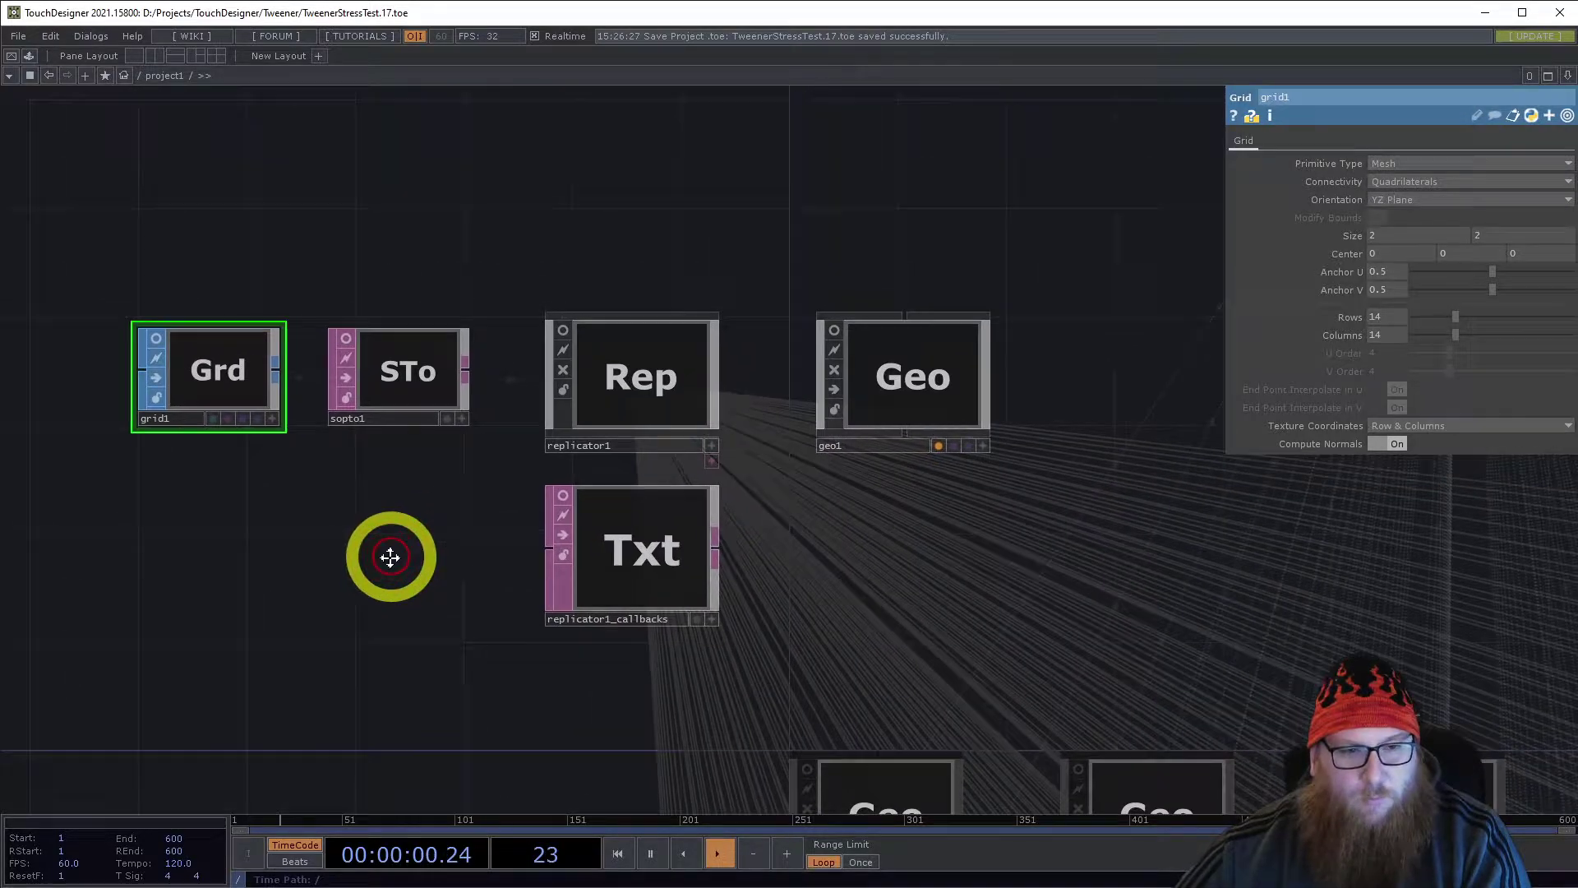
pyautogui.click(387, 387)
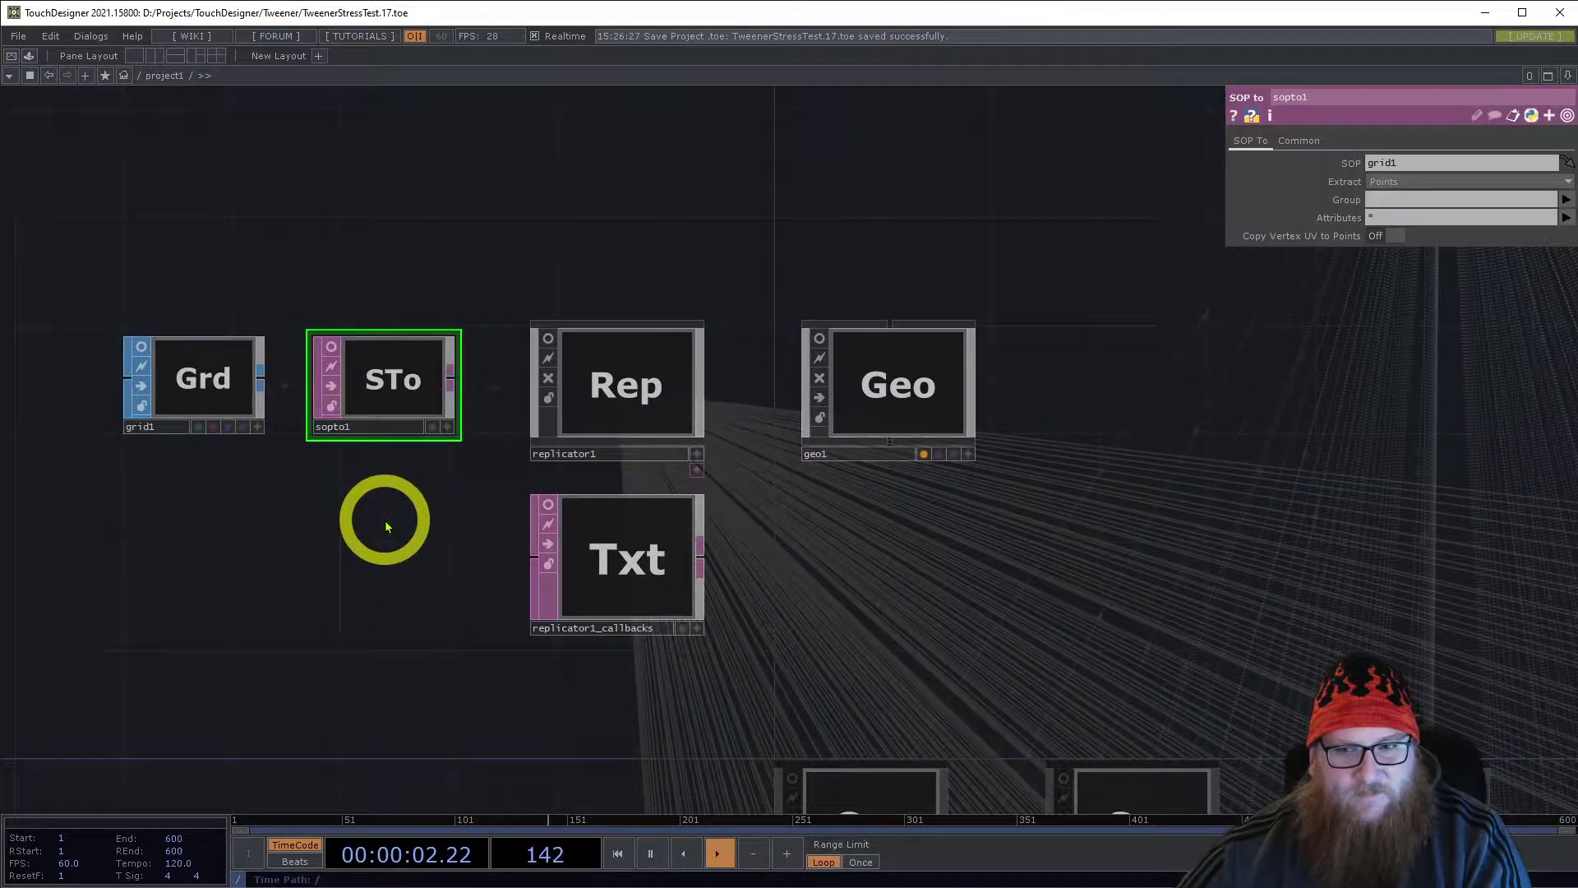
pyautogui.moveTo(427, 549); pyautogui.dragTo(318, 556, button='middle')
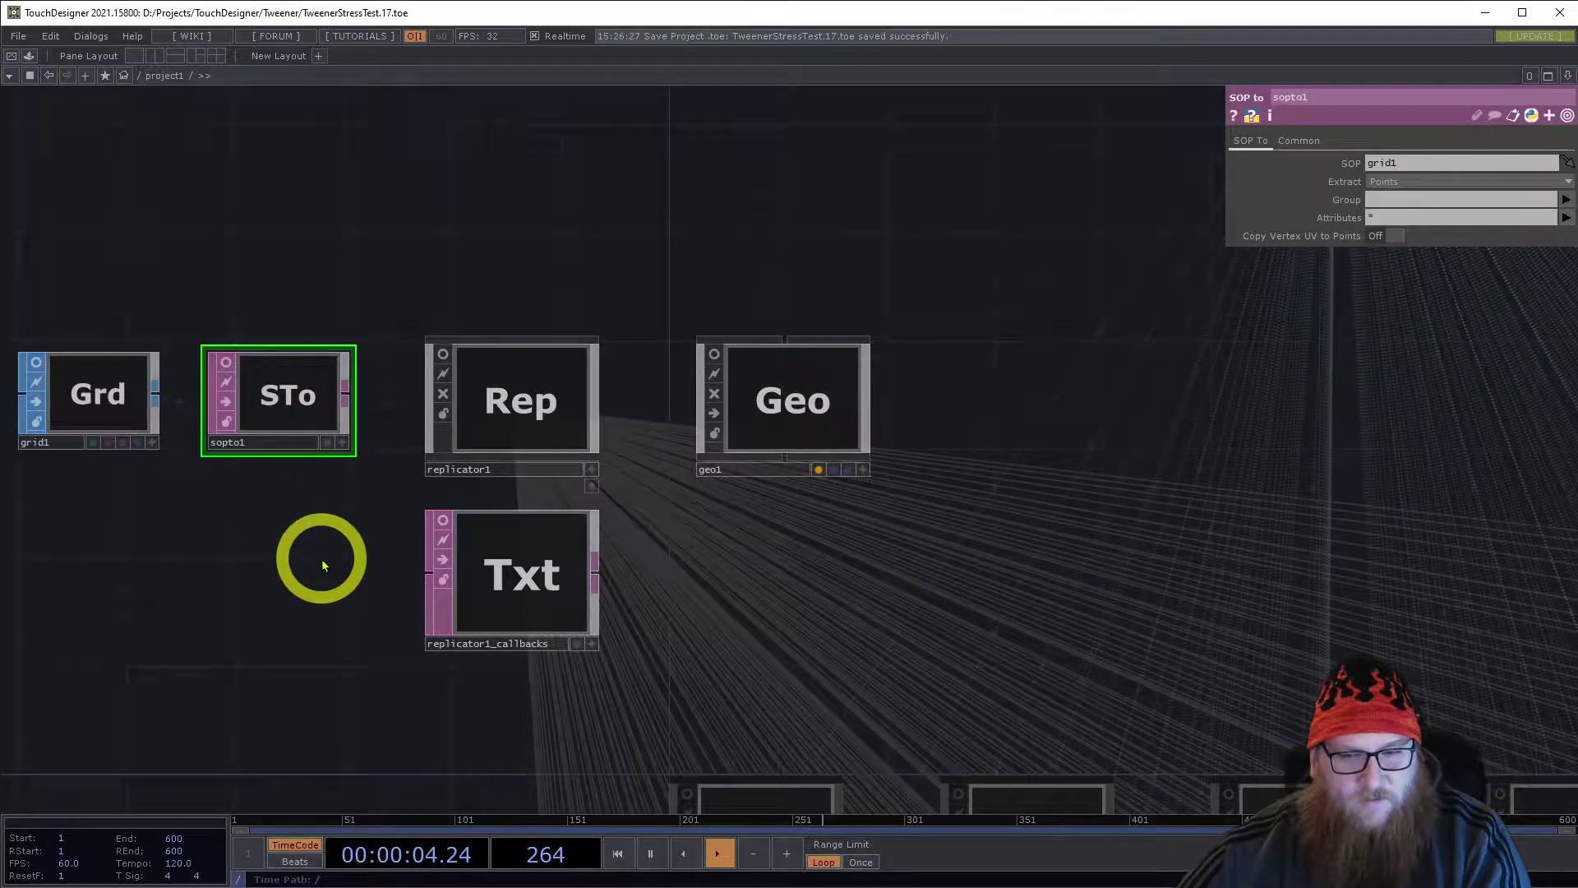
pyautogui.moveTo(351, 422)
pyautogui.mouseDown()
pyautogui.moveTo(458, 426)
pyautogui.moveTo(510, 468)
pyautogui.mouseUp()
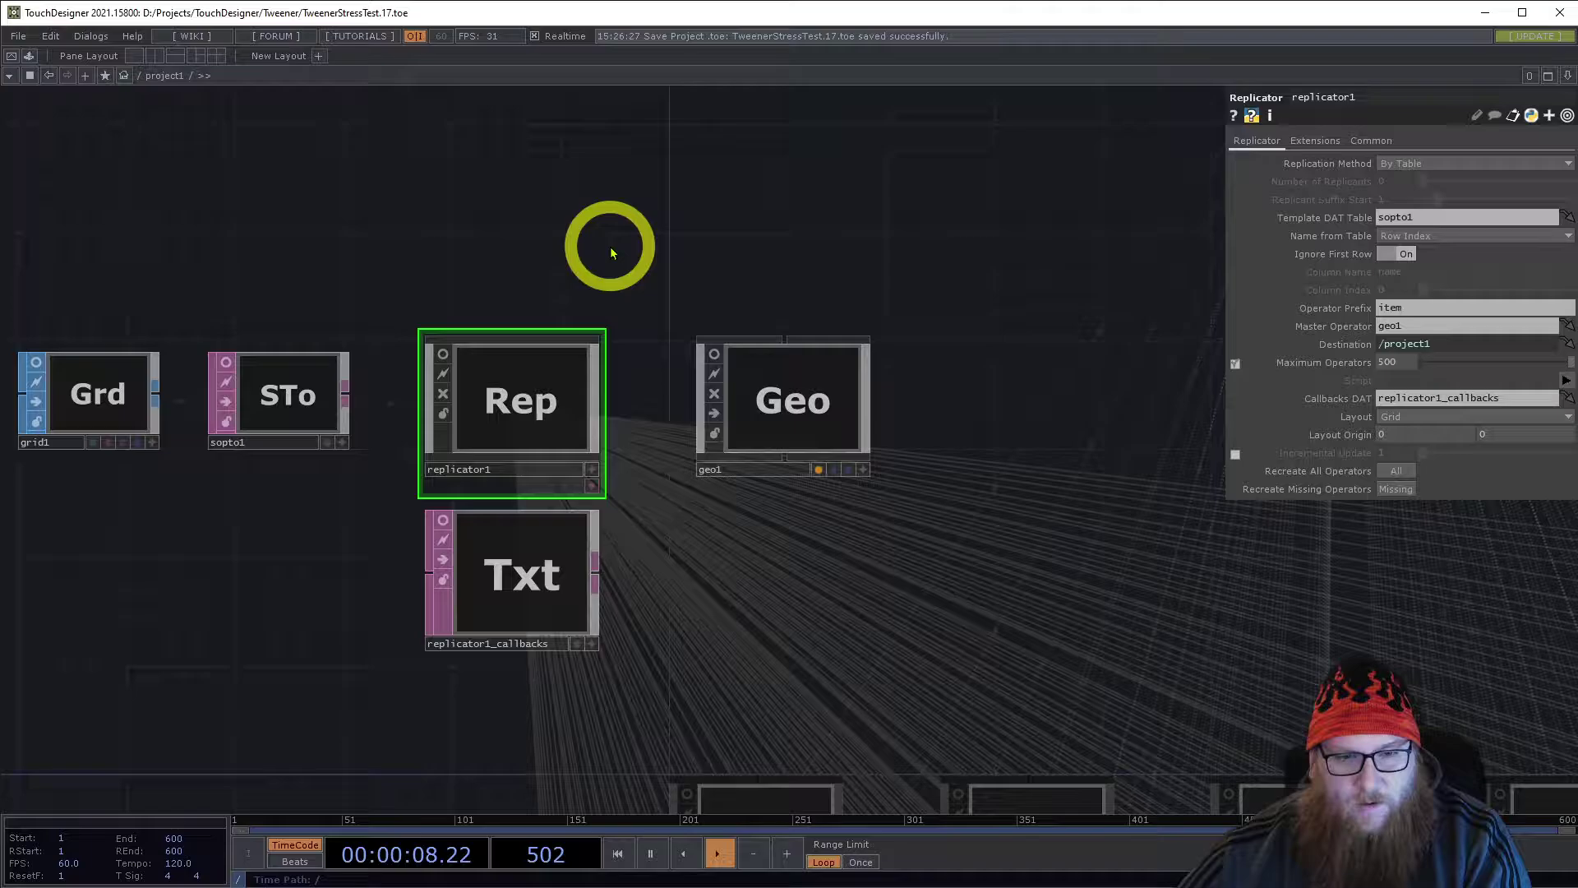
# Examine the replicated Geo operators and the geo1 master operator that the replicator copies
pyautogui.scroll(-4, 735, 262)
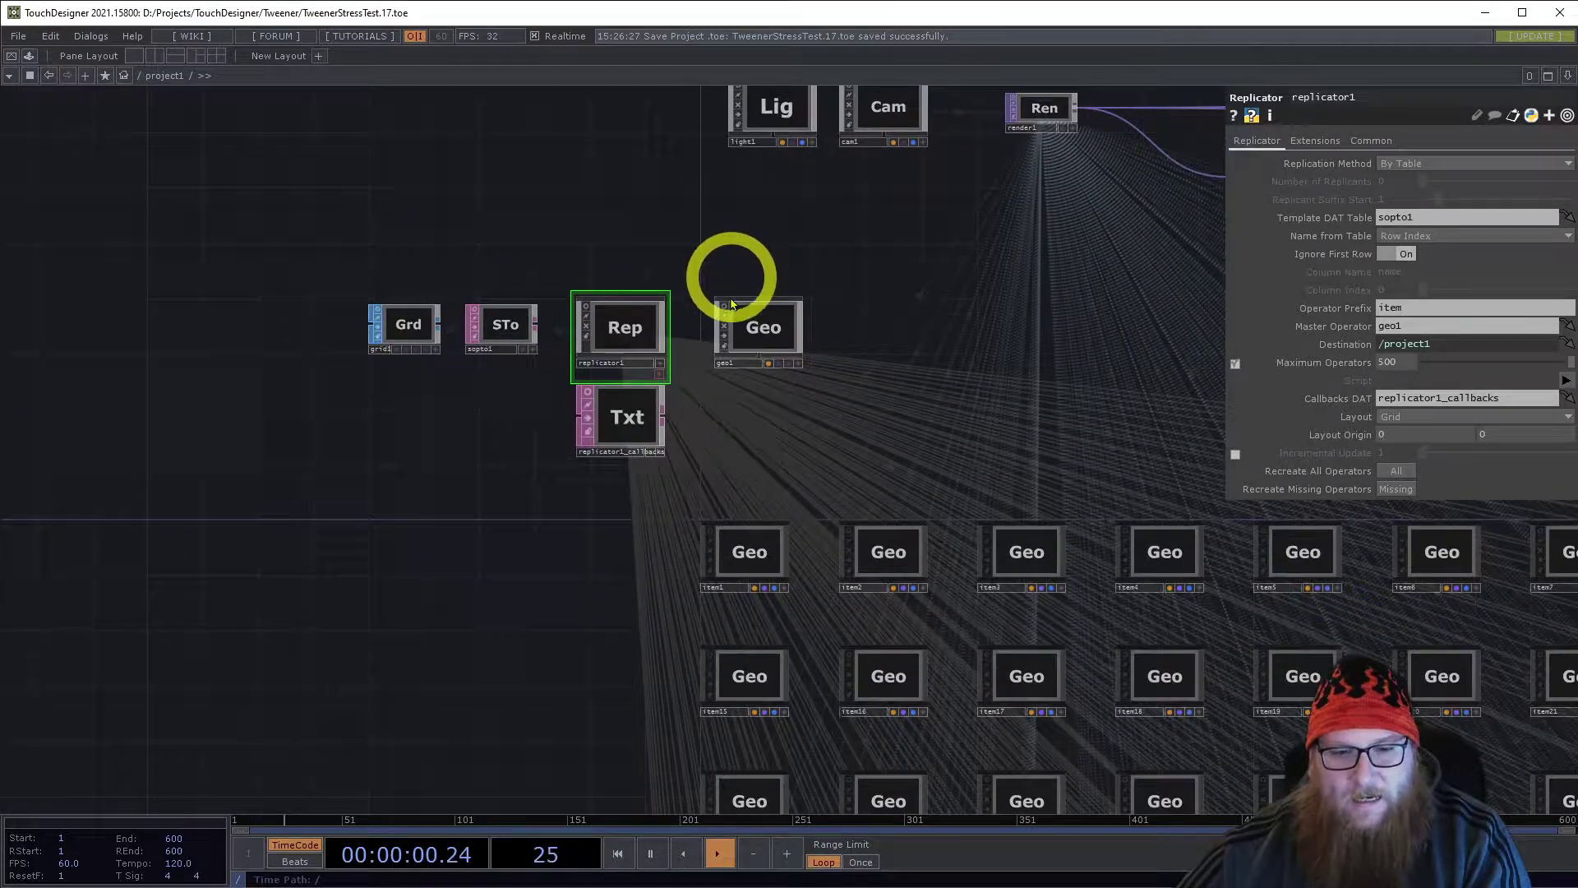
pyautogui.moveTo(574, 709); pyautogui.dragTo(374, 637)
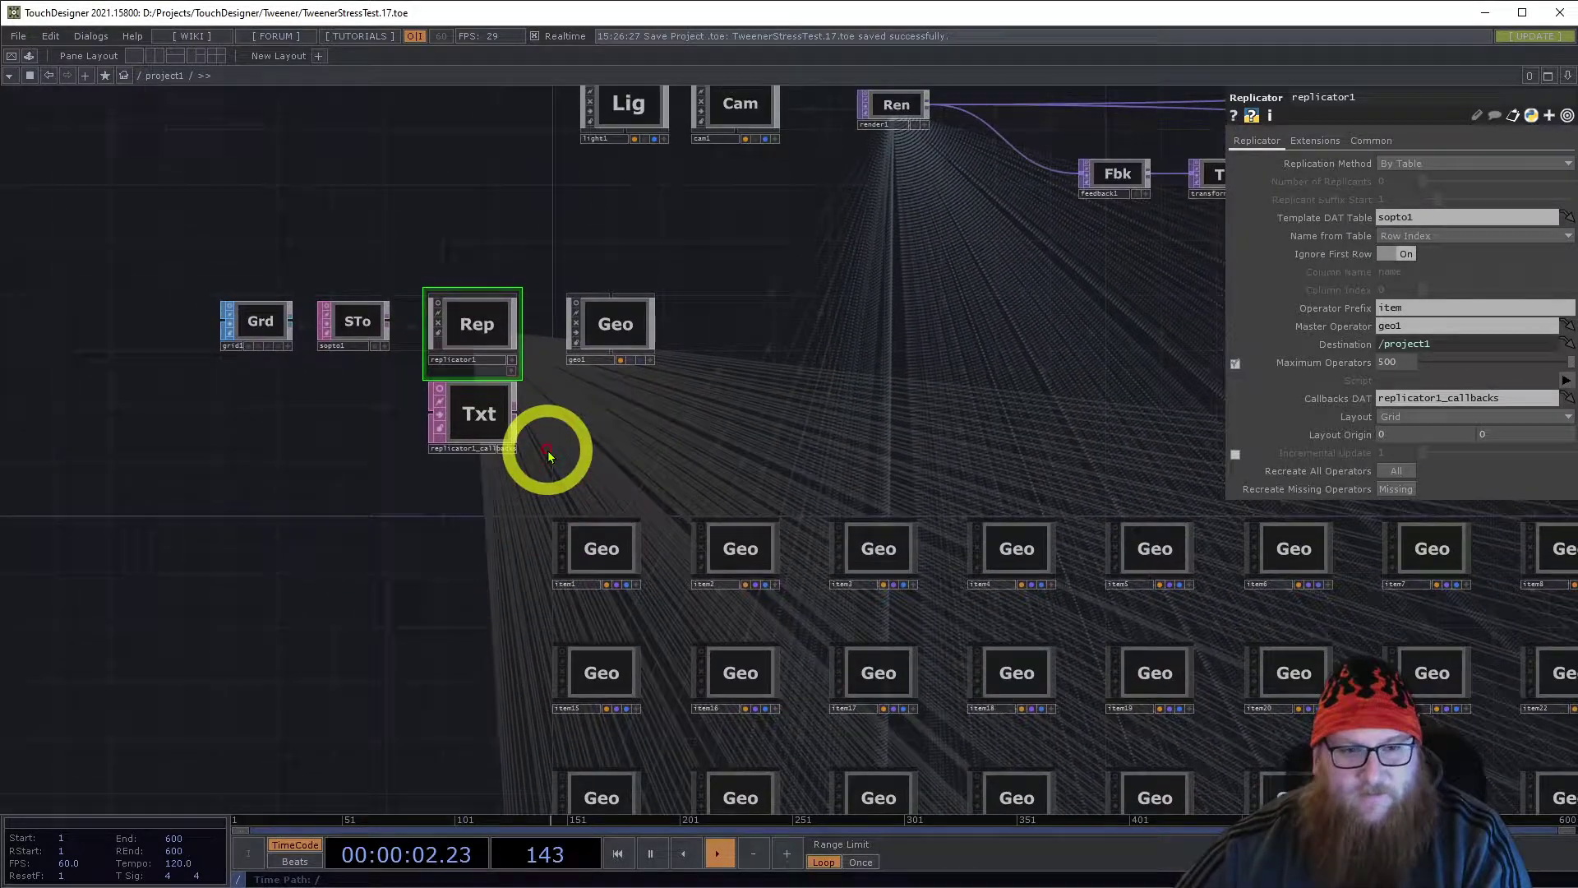
pyautogui.scroll(5, 574, 261)
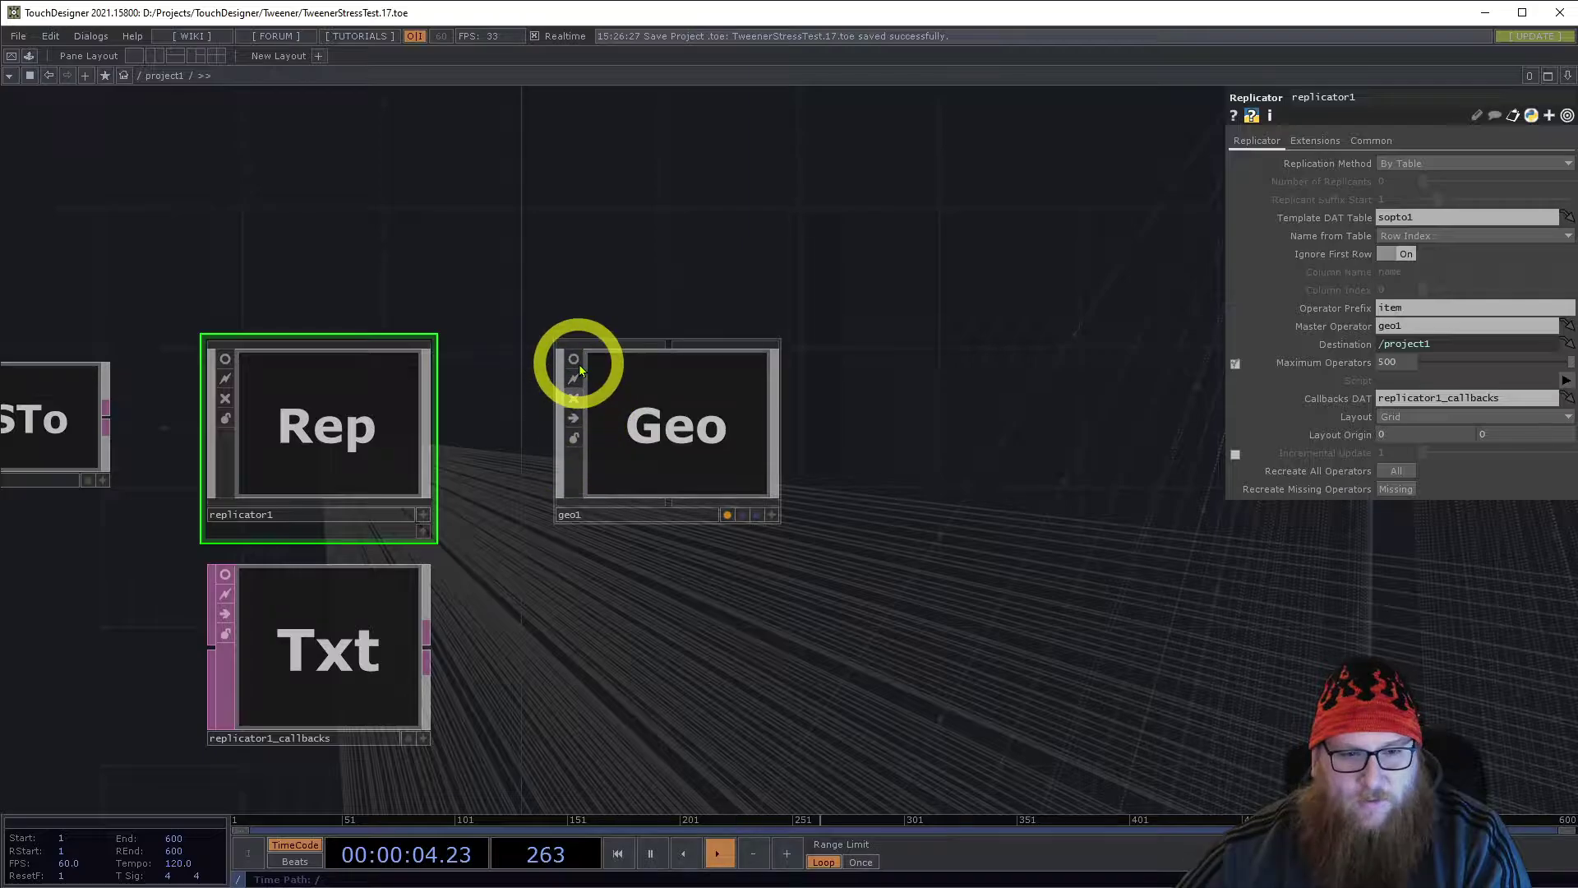
pyautogui.click(578, 366)
pyautogui.click(574, 358)
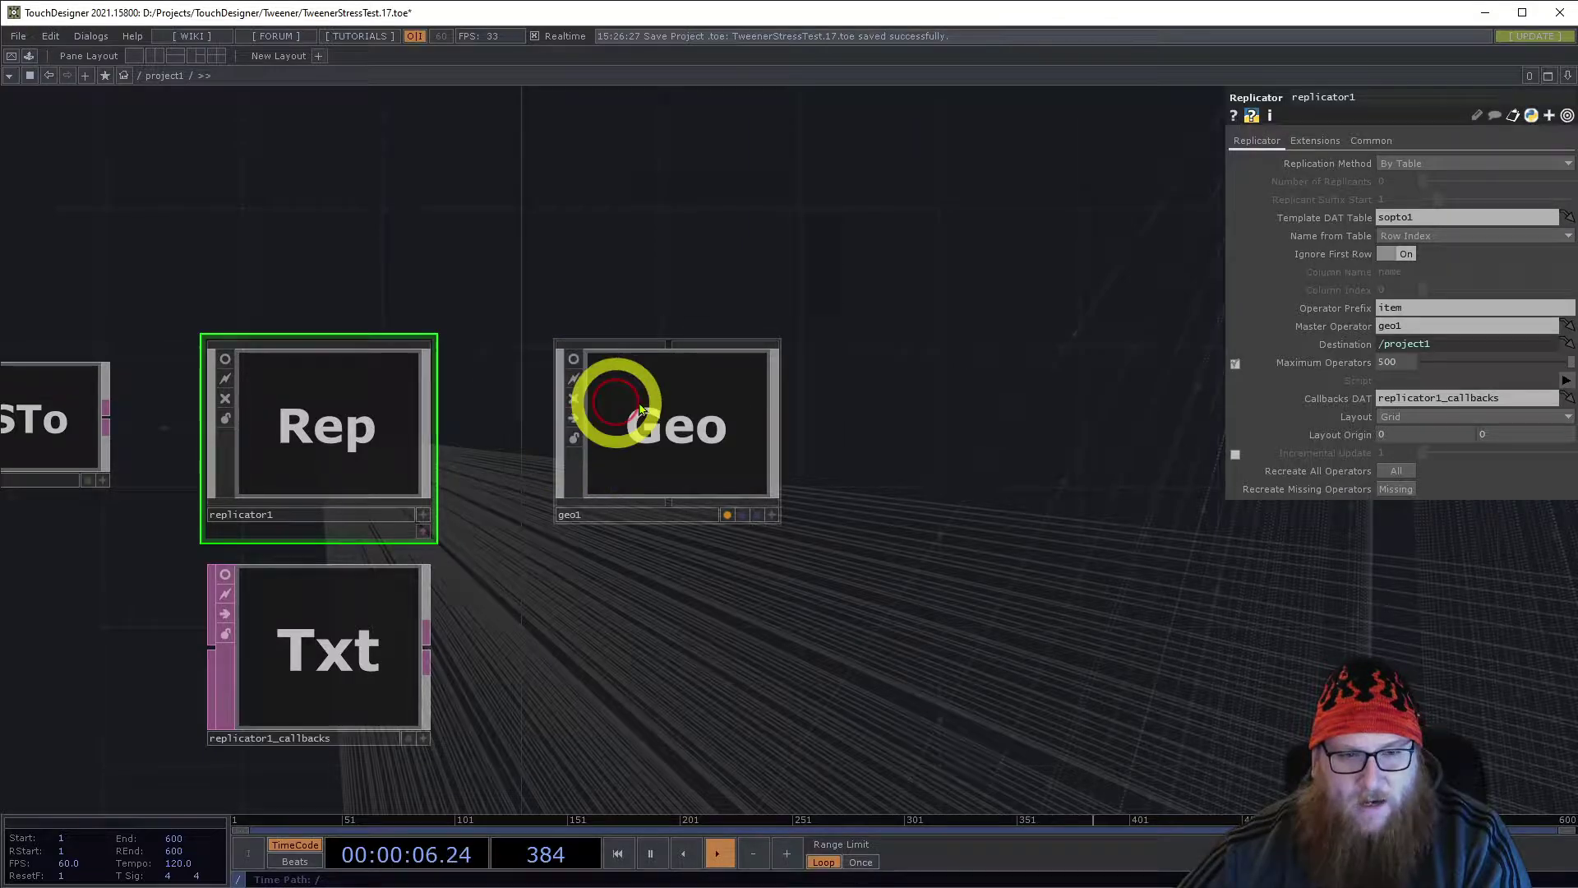
# Open the script of the SetupTweens text DAT in the external code editor
pyautogui.scroll(-3, 729, 239)
pyautogui.moveTo(729, 239); pyautogui.dragTo(755, 306)
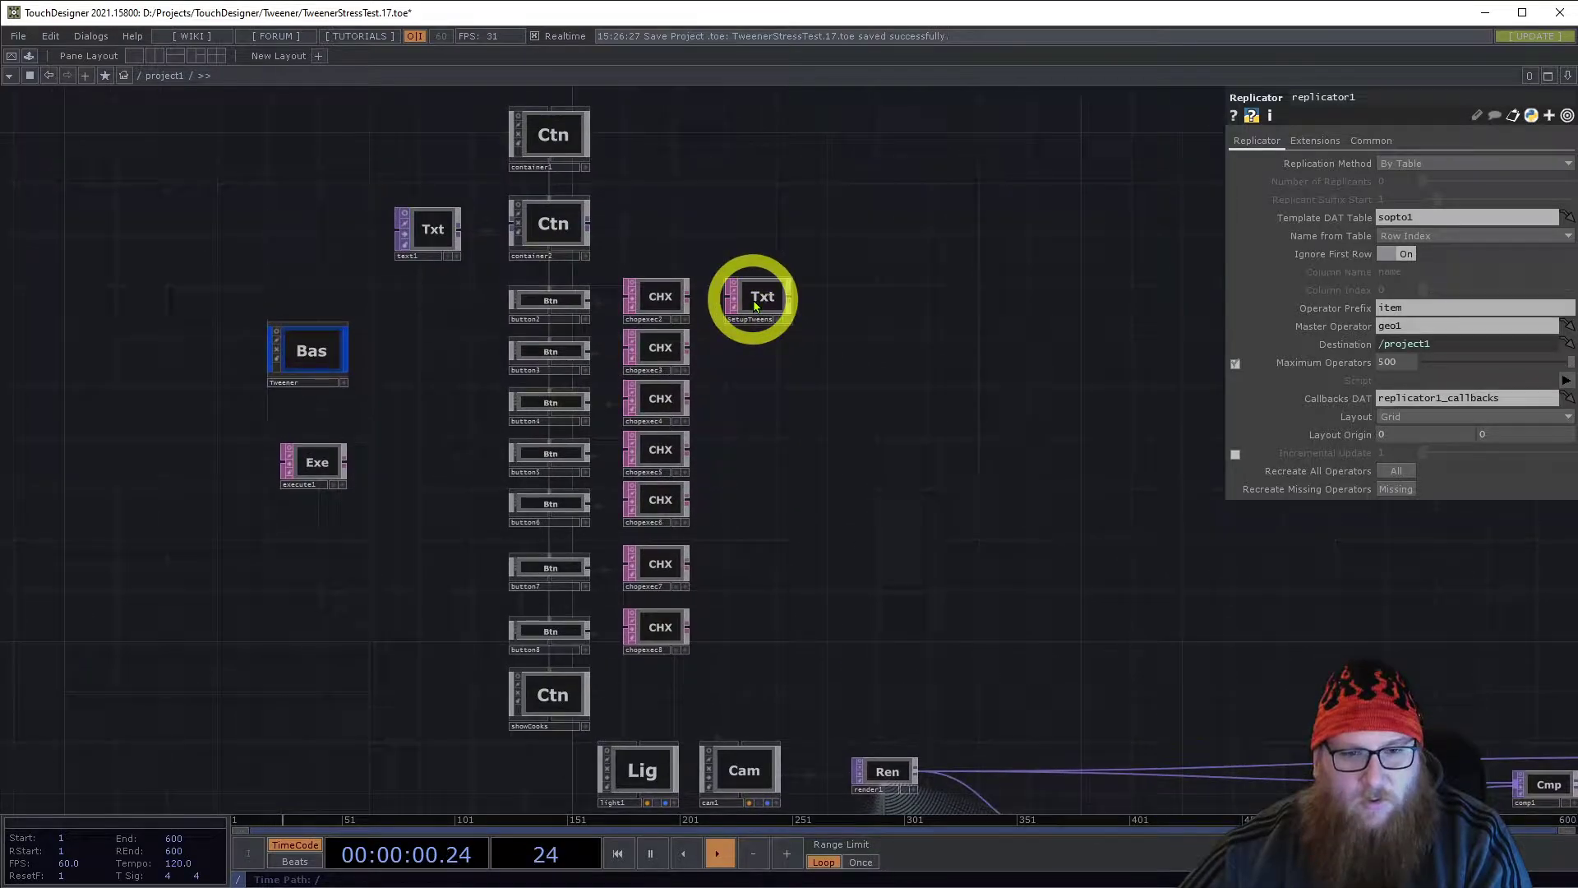
pyautogui.click(756, 300)
pyautogui.click(687, 854)
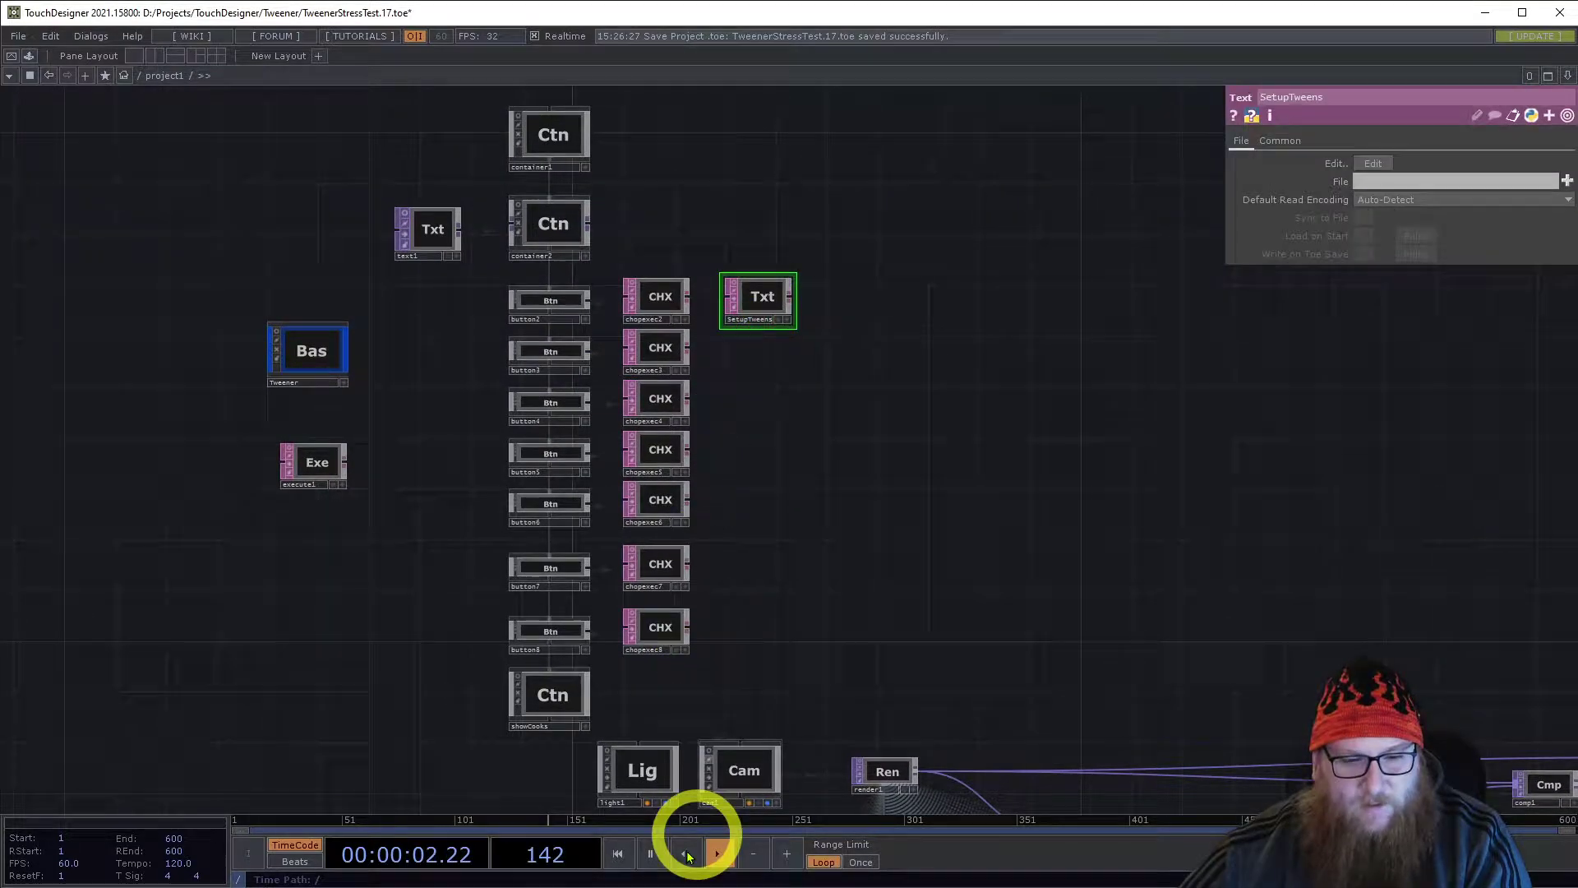
pyautogui.hotkey('ctrl', 'e')
pyautogui.scroll(4, 512, 361)
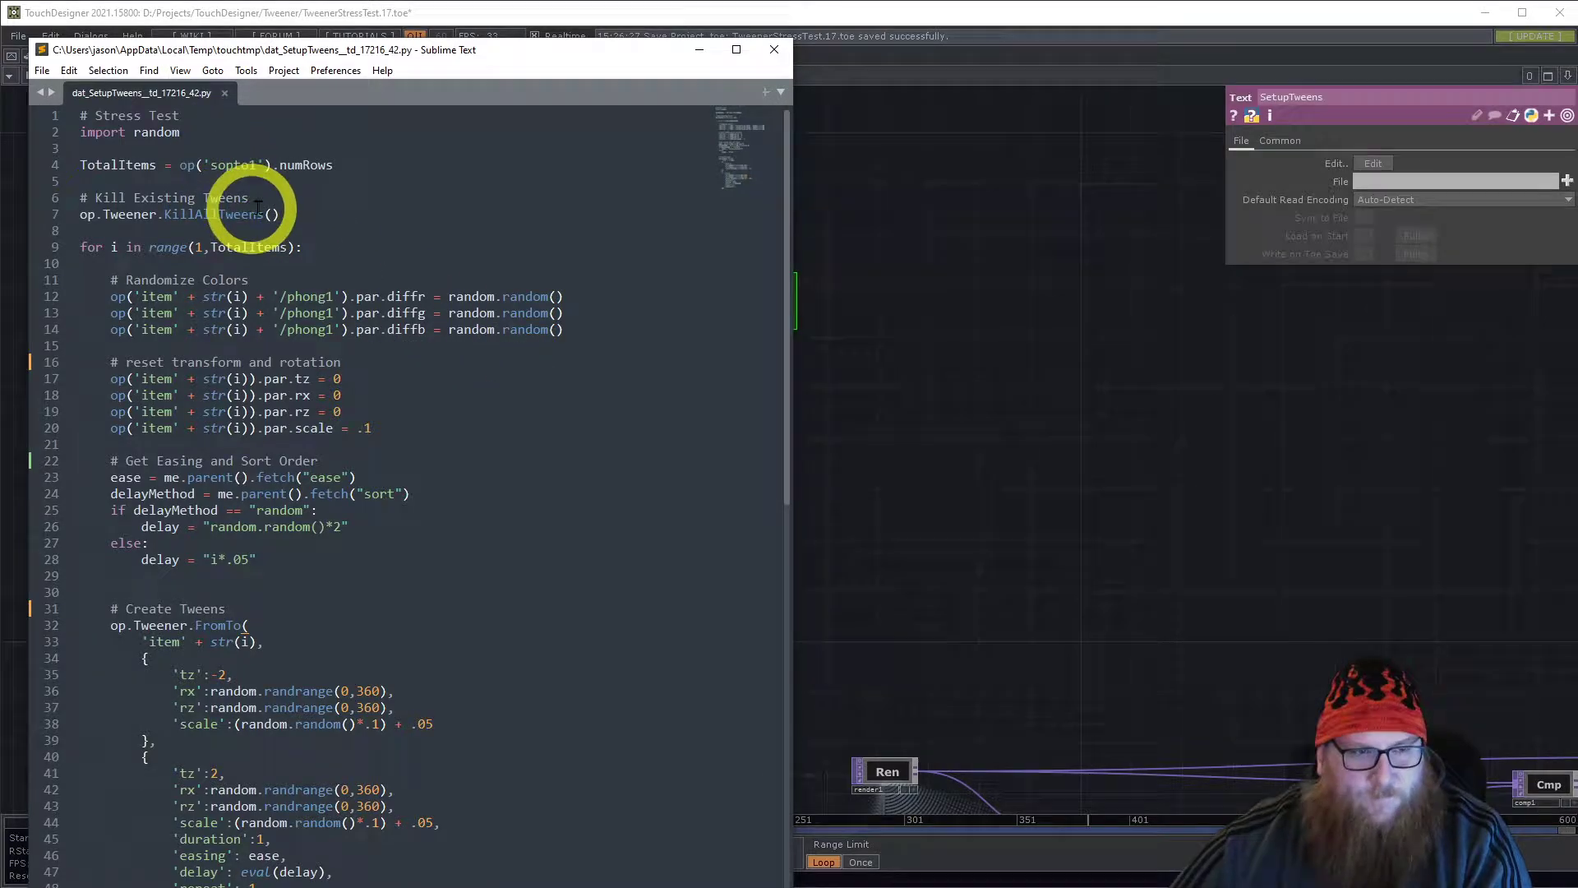
# Review the script's numRows count, the KillAllTweens call and the loop's Randomize Colors block by highlighting them
pyautogui.doubleClick(294, 163)
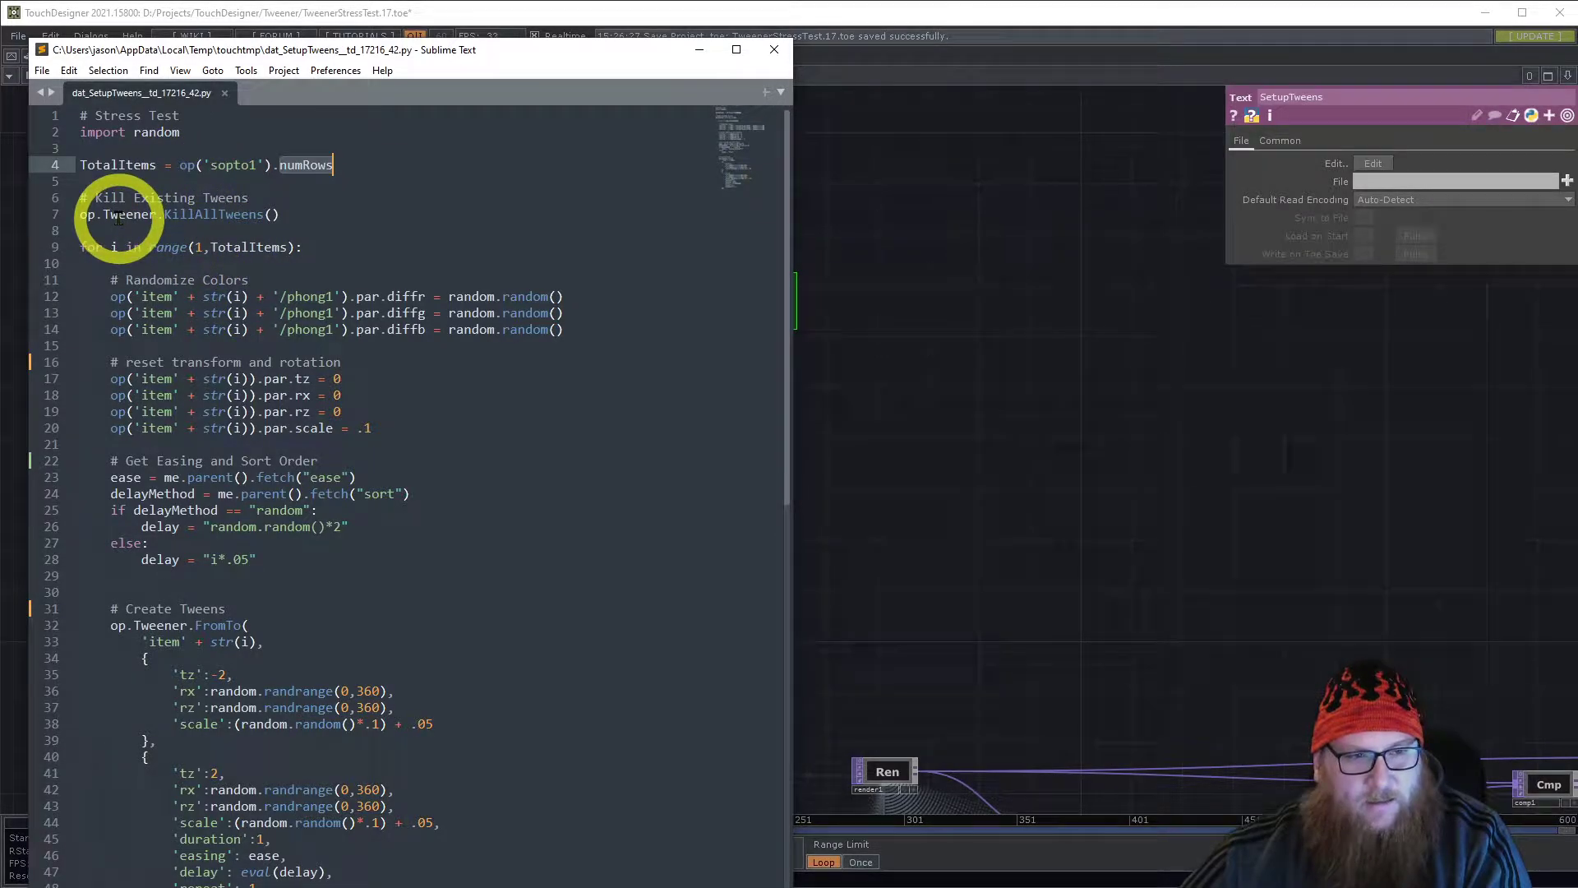
pyautogui.moveTo(318, 215); pyautogui.dragTo(50, 215)
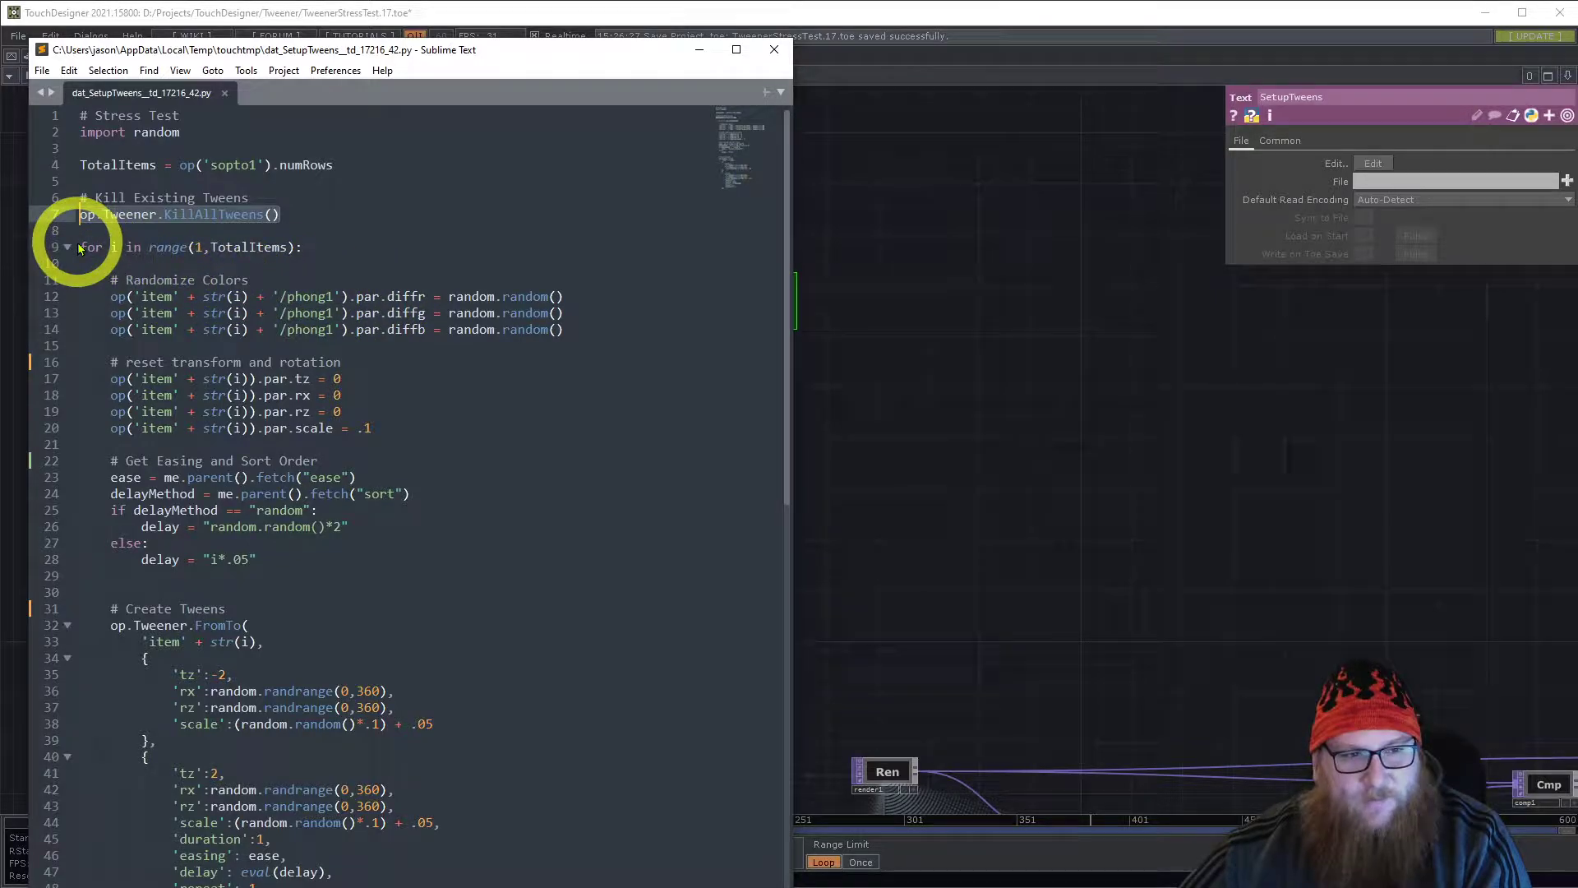
pyautogui.moveTo(78, 247); pyautogui.dragTo(568, 322)
pyautogui.click(559, 332)
pyautogui.moveTo(115, 281); pyautogui.dragTo(575, 330)
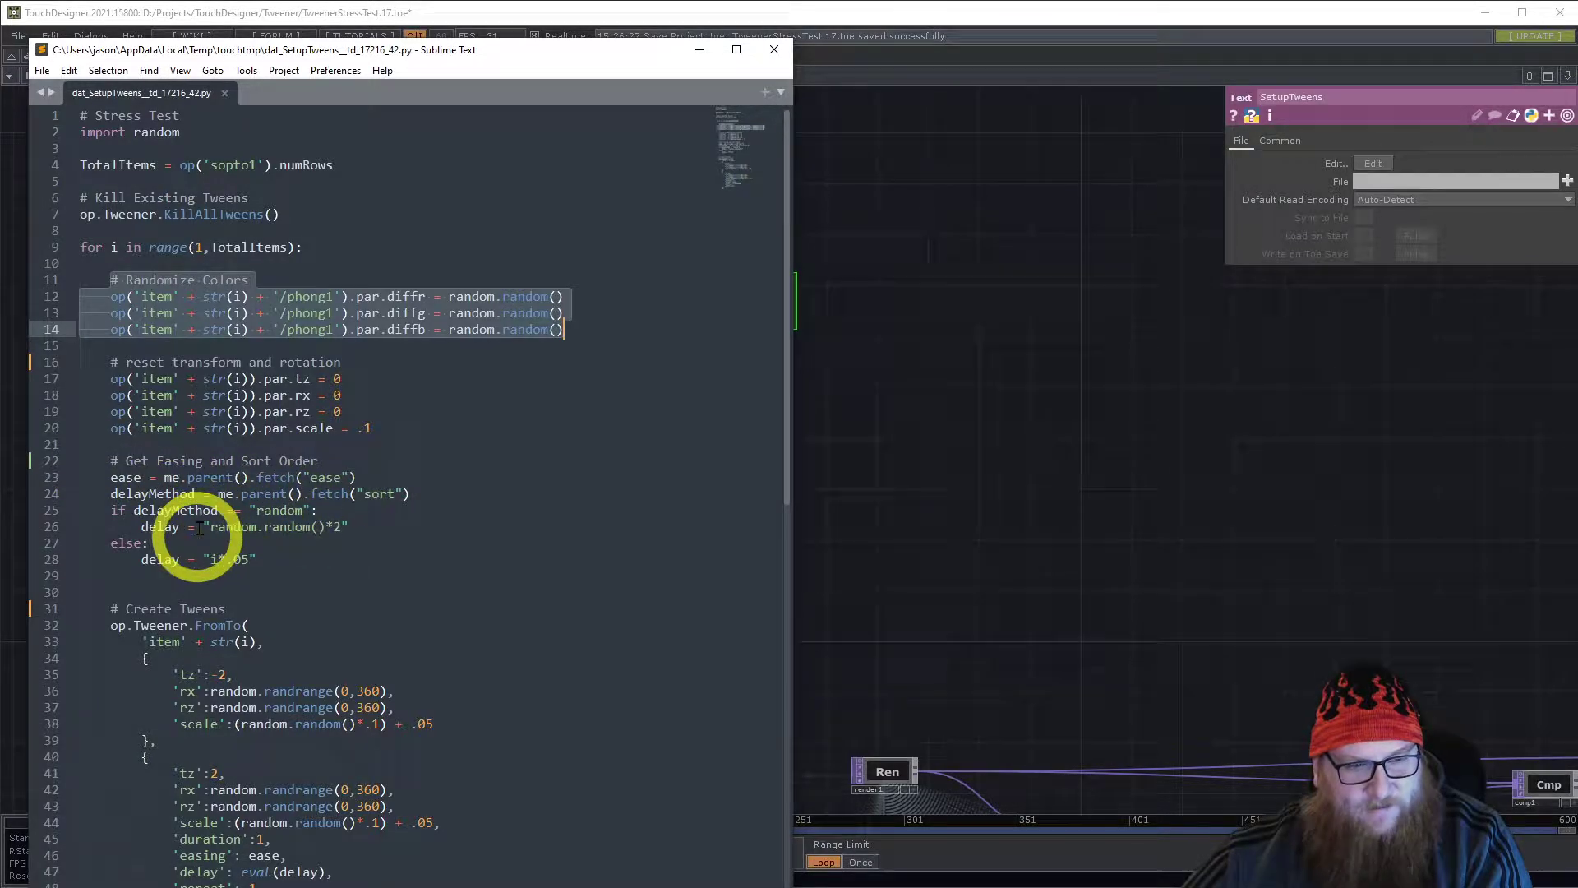
# Review the easing and sort order variables and highlight the Create Tweens block with its Tweener.FromTo call
pyautogui.doubleClick(161, 495)
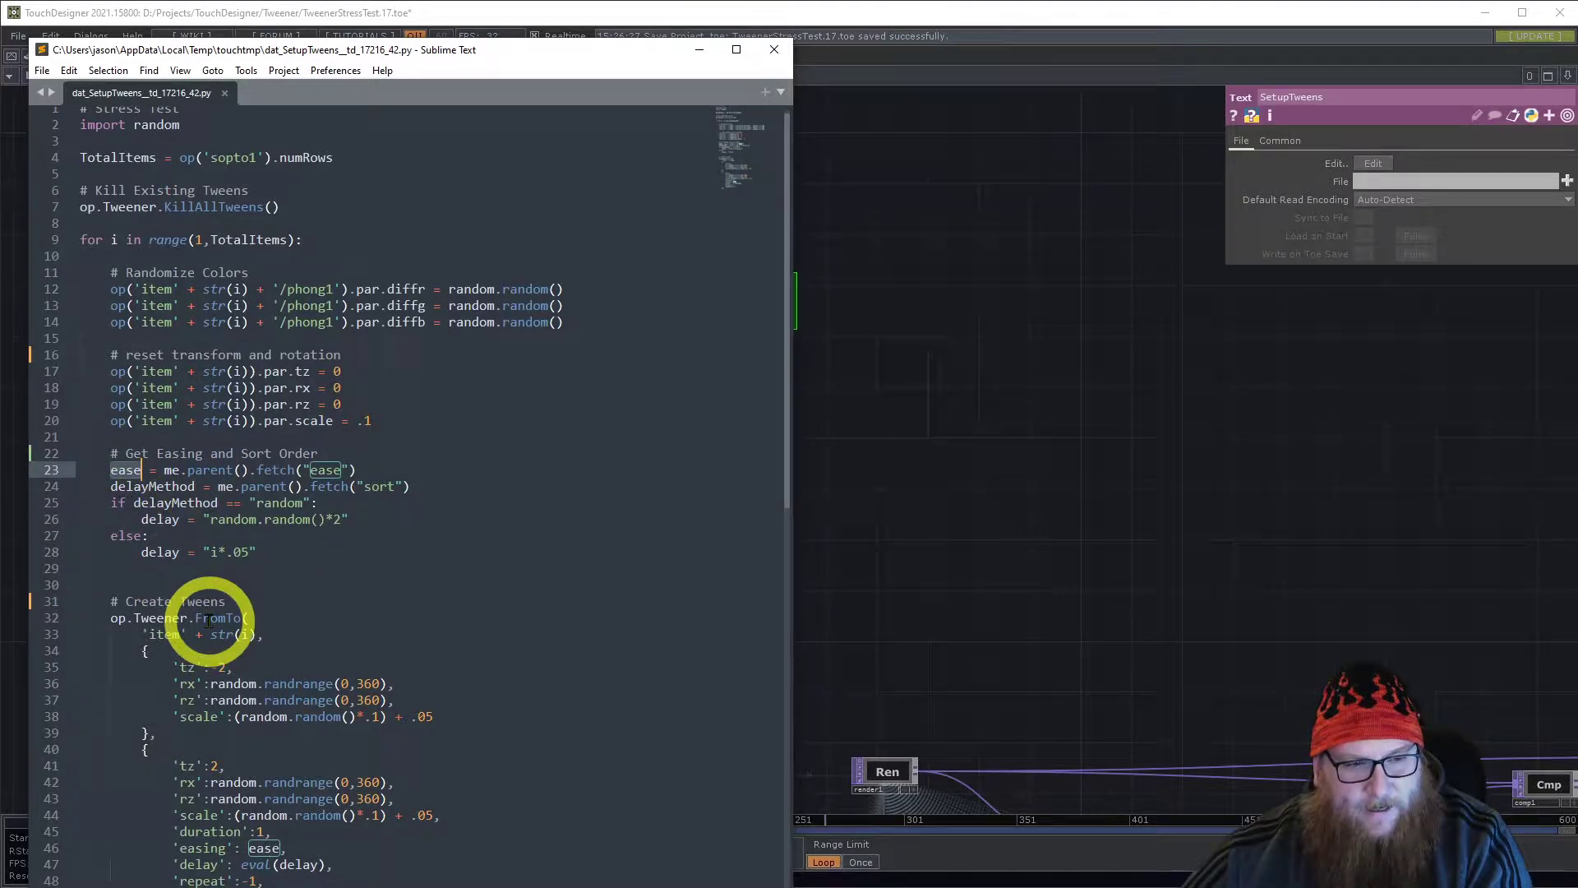
pyautogui.scroll(-8, 209, 621)
pyautogui.moveTo(178, 526); pyautogui.dragTo(55, 222)
pyautogui.click(98, 219)
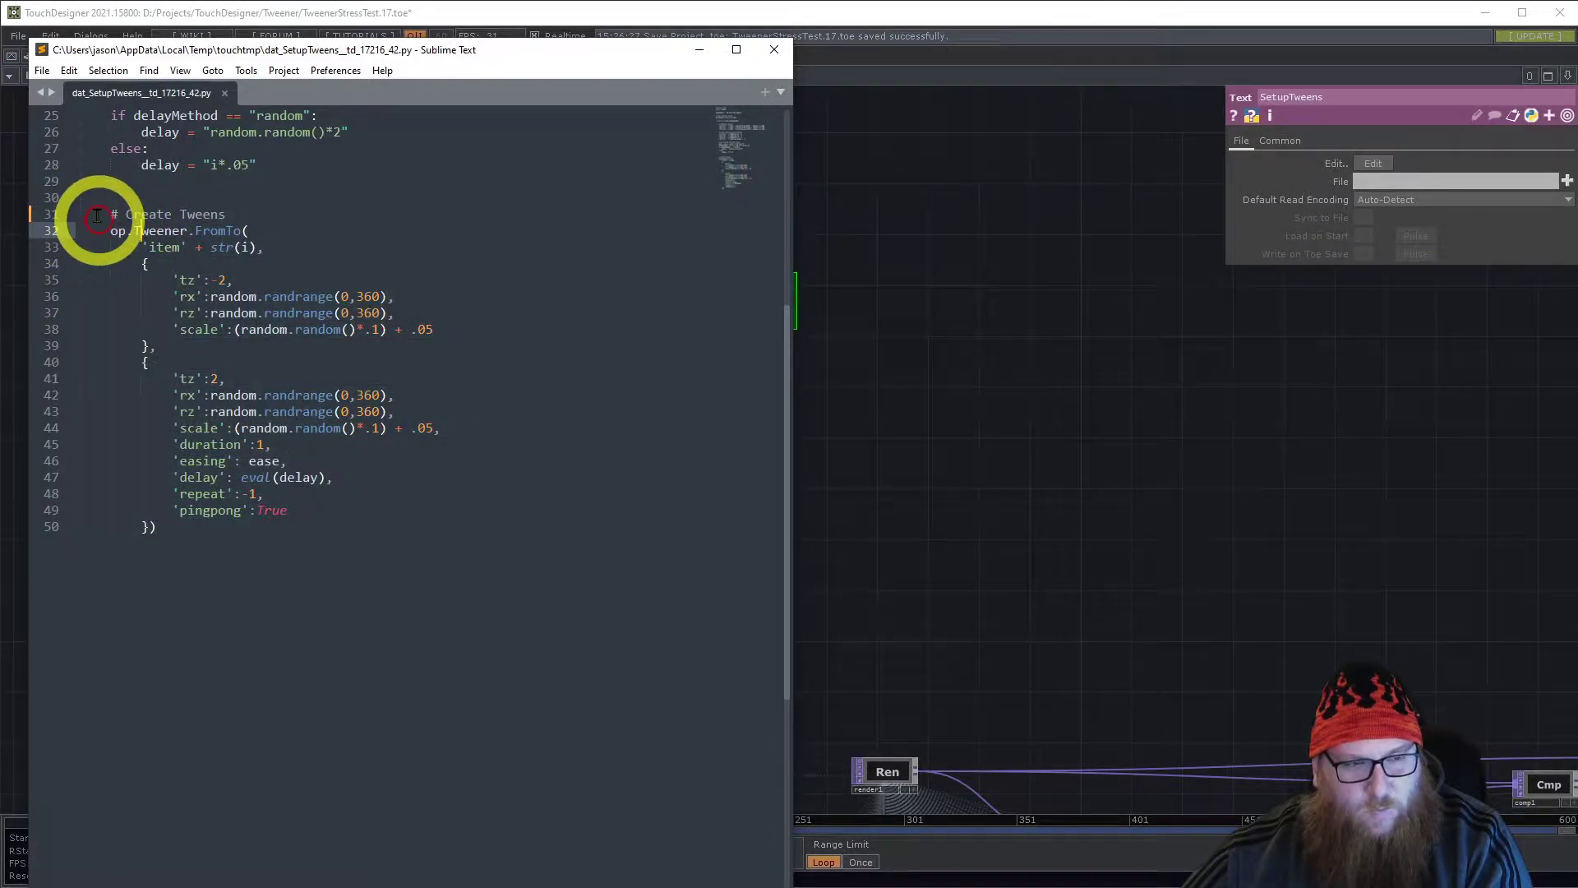
pyautogui.moveTo(105, 214); pyautogui.dragTo(167, 530)
pyautogui.click(207, 557)
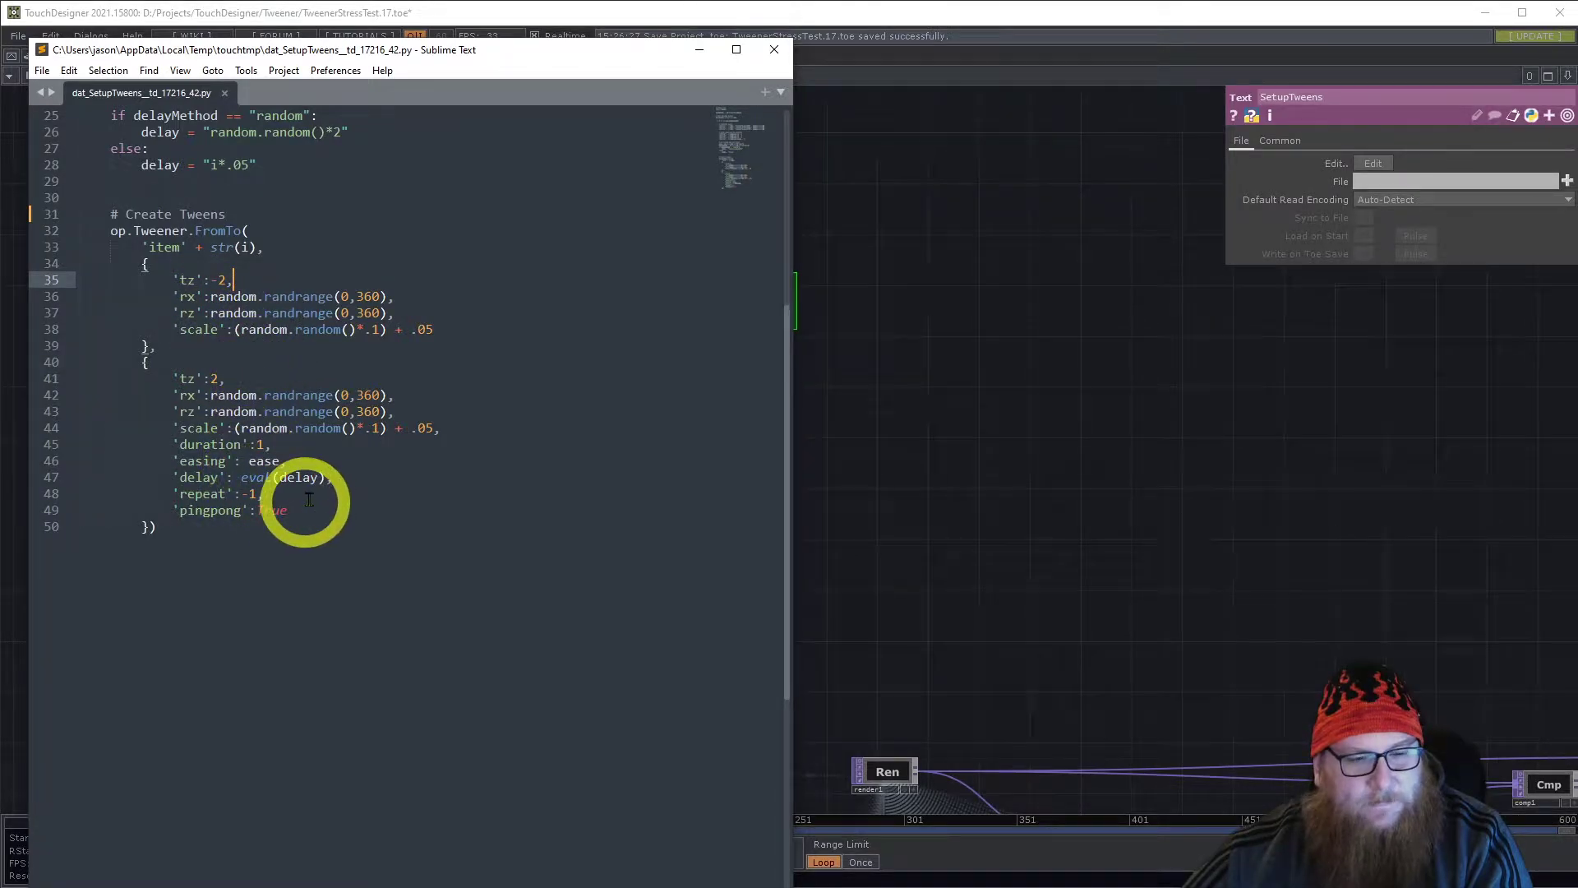
# Highlight the easing, delay, repeat and pingpong entries of the FromTo call one after another
pyautogui.moveTo(166, 462); pyautogui.dragTo(285, 458)
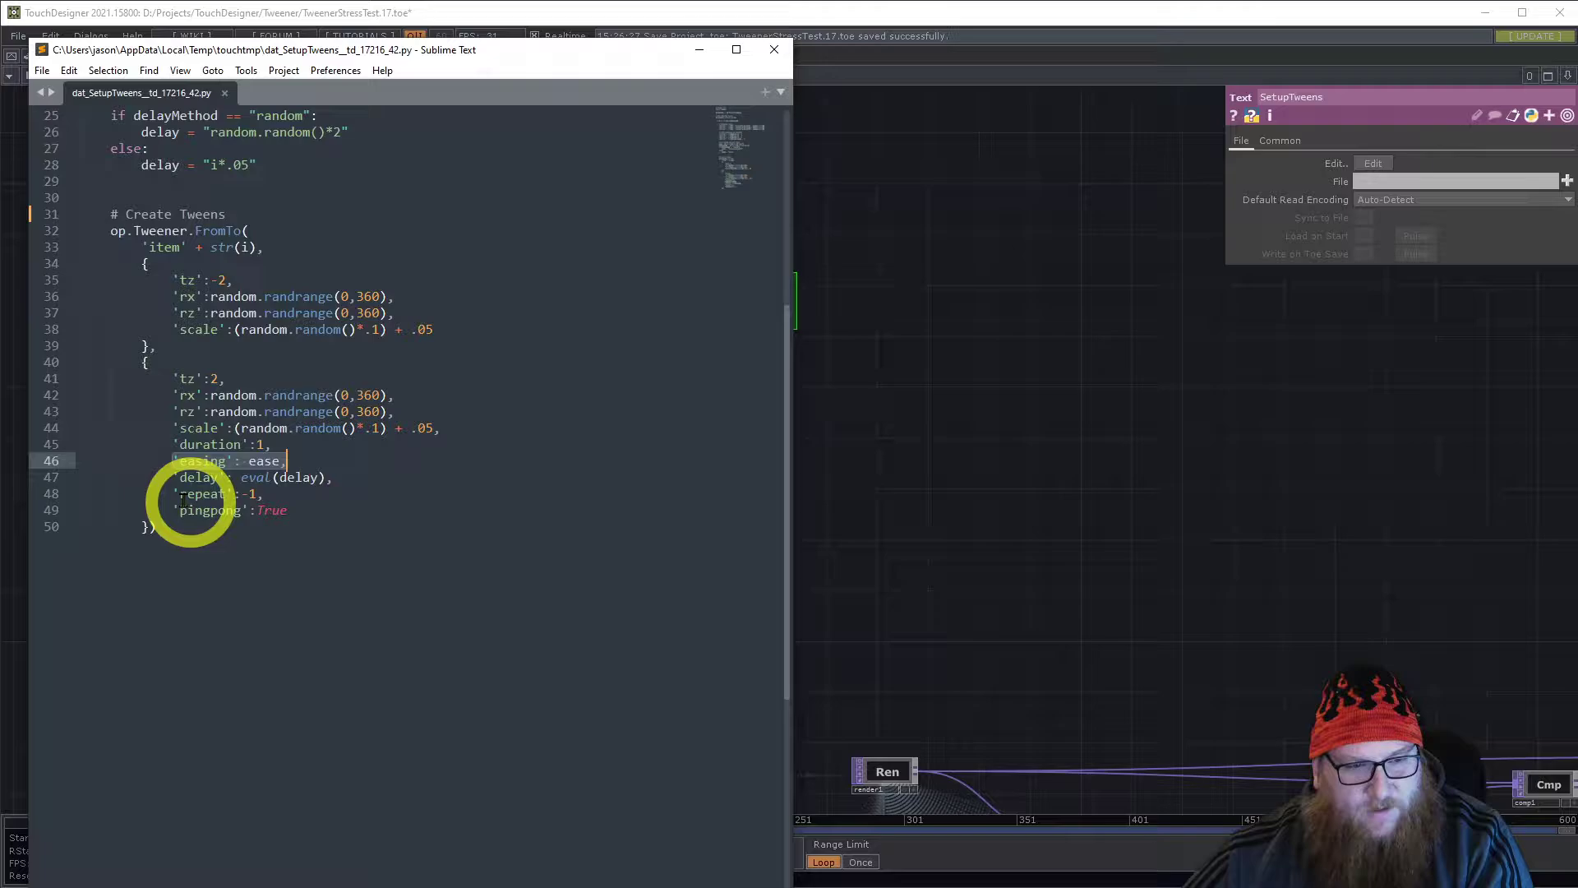
pyautogui.moveTo(168, 477); pyautogui.dragTo(346, 480)
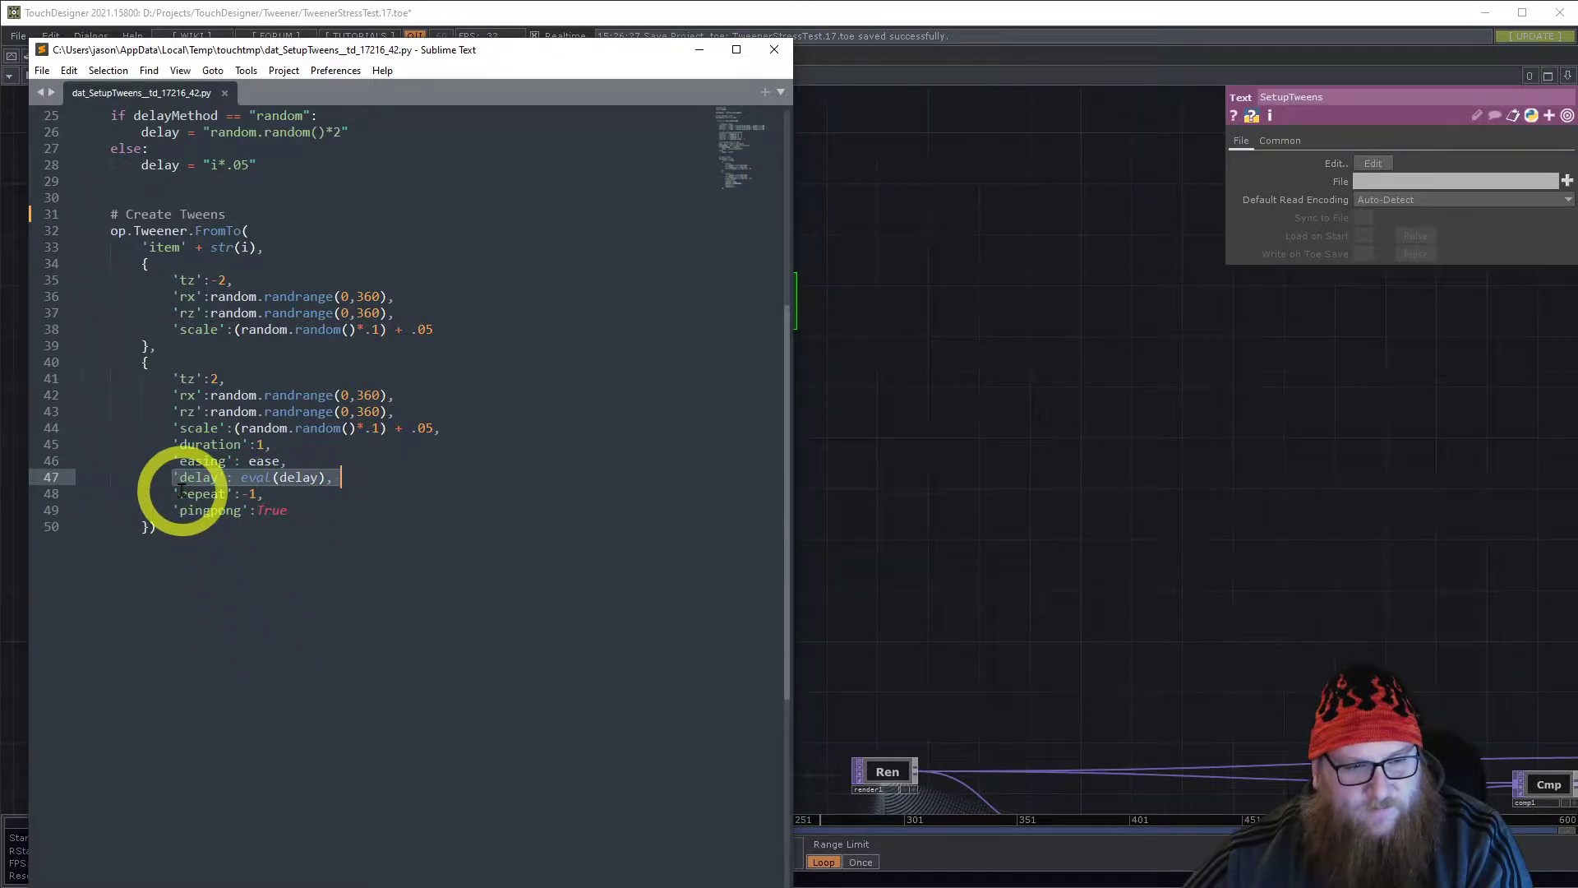
pyautogui.moveTo(172, 495); pyautogui.dragTo(285, 494)
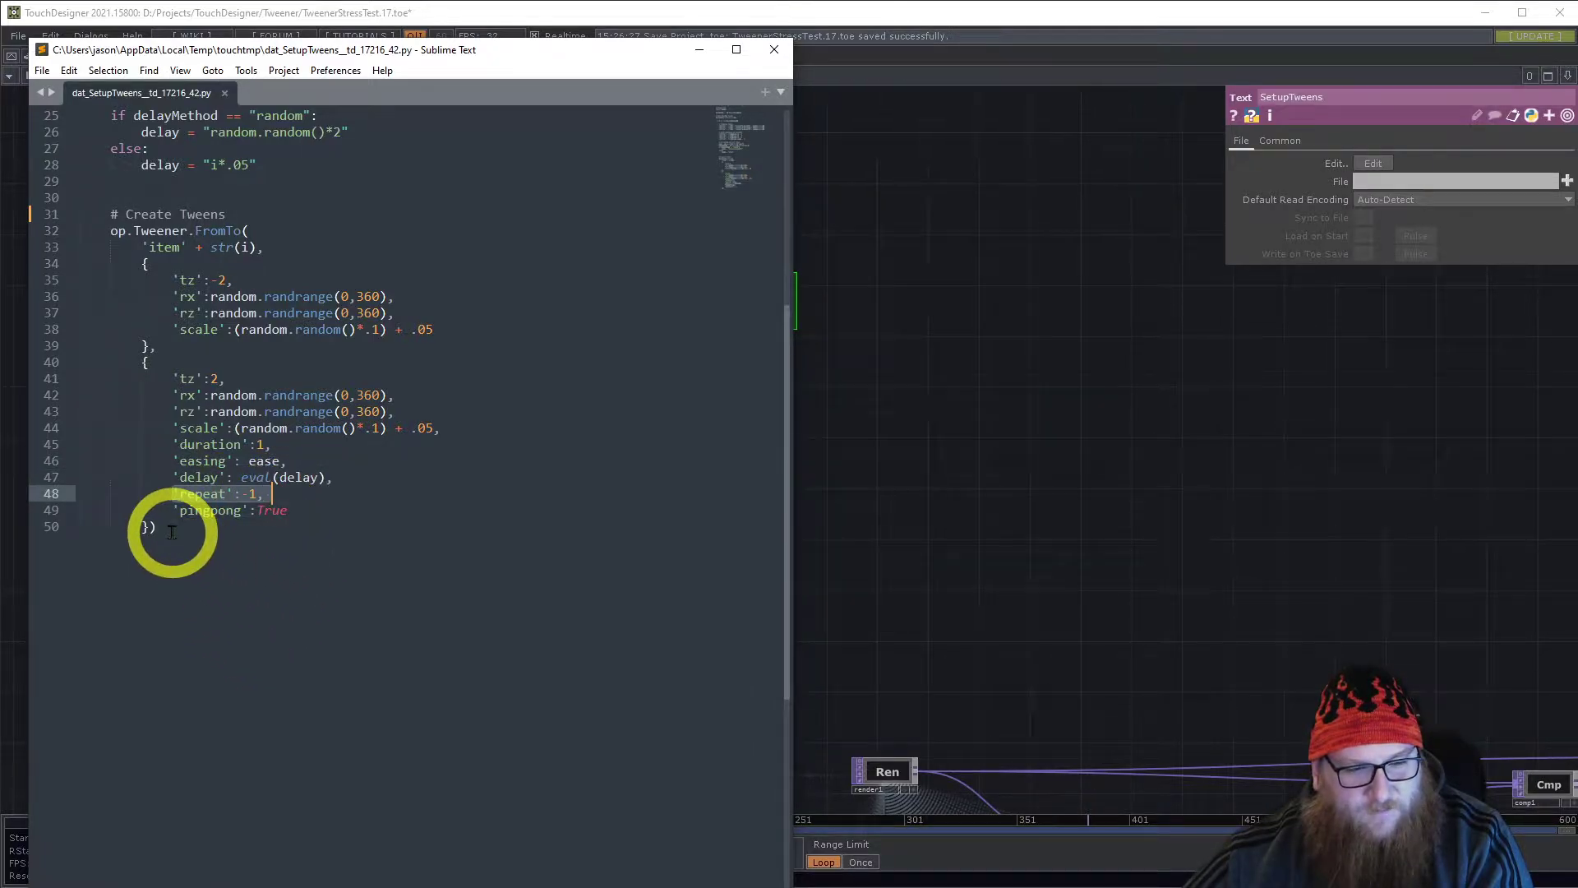
pyautogui.moveTo(169, 516); pyautogui.dragTo(305, 510)
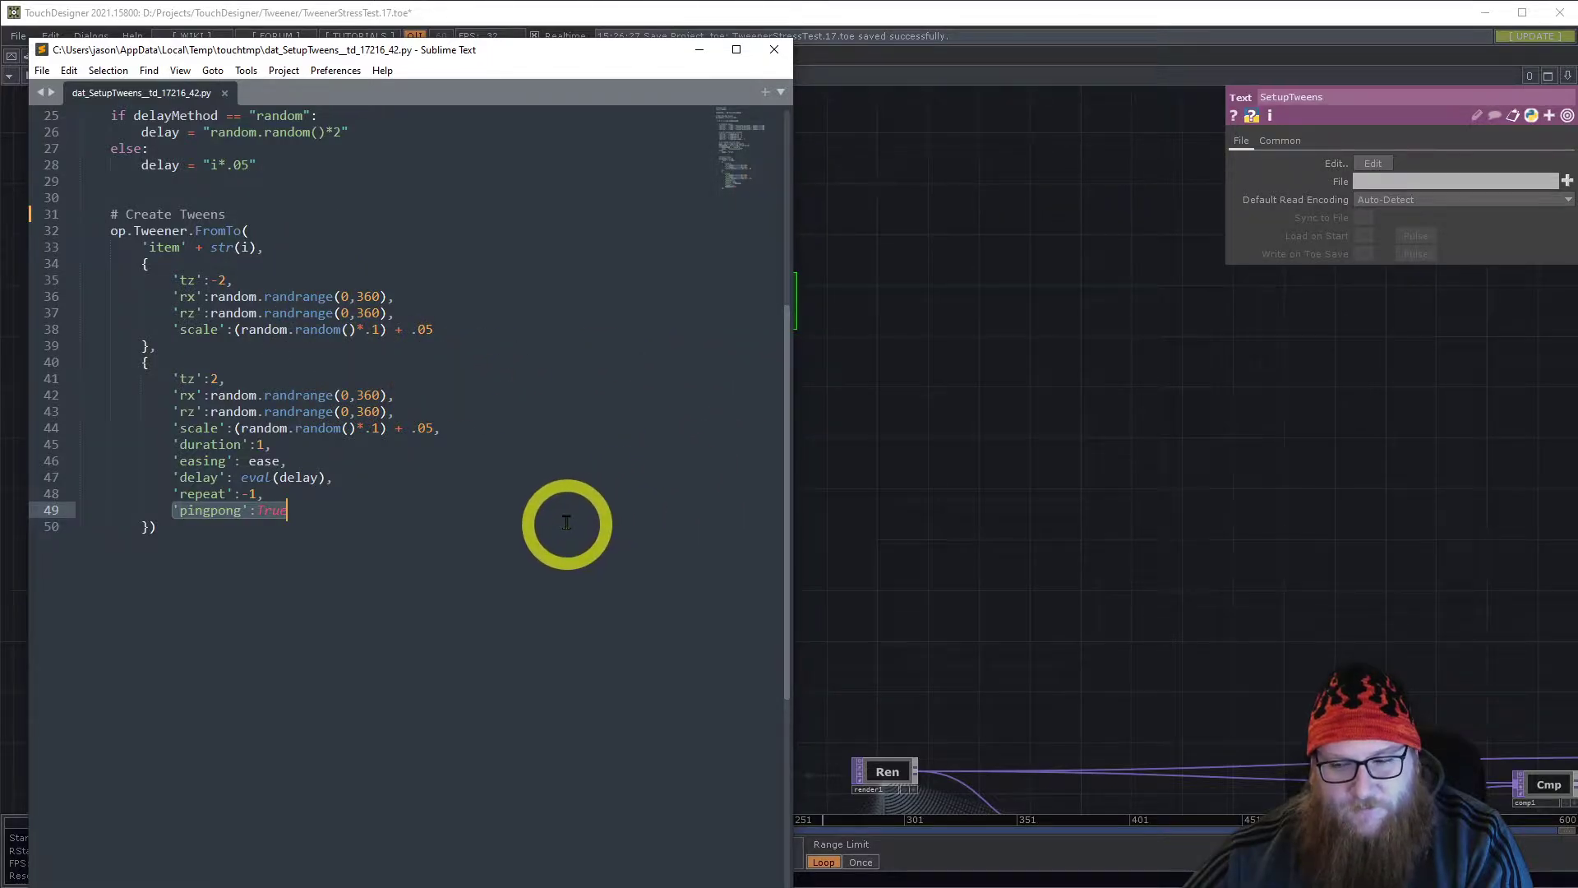
# Switch back to TouchDesigner, look over the network down to the replicated Geo grid, and reopen the performance view
pyautogui.click(851, 537)
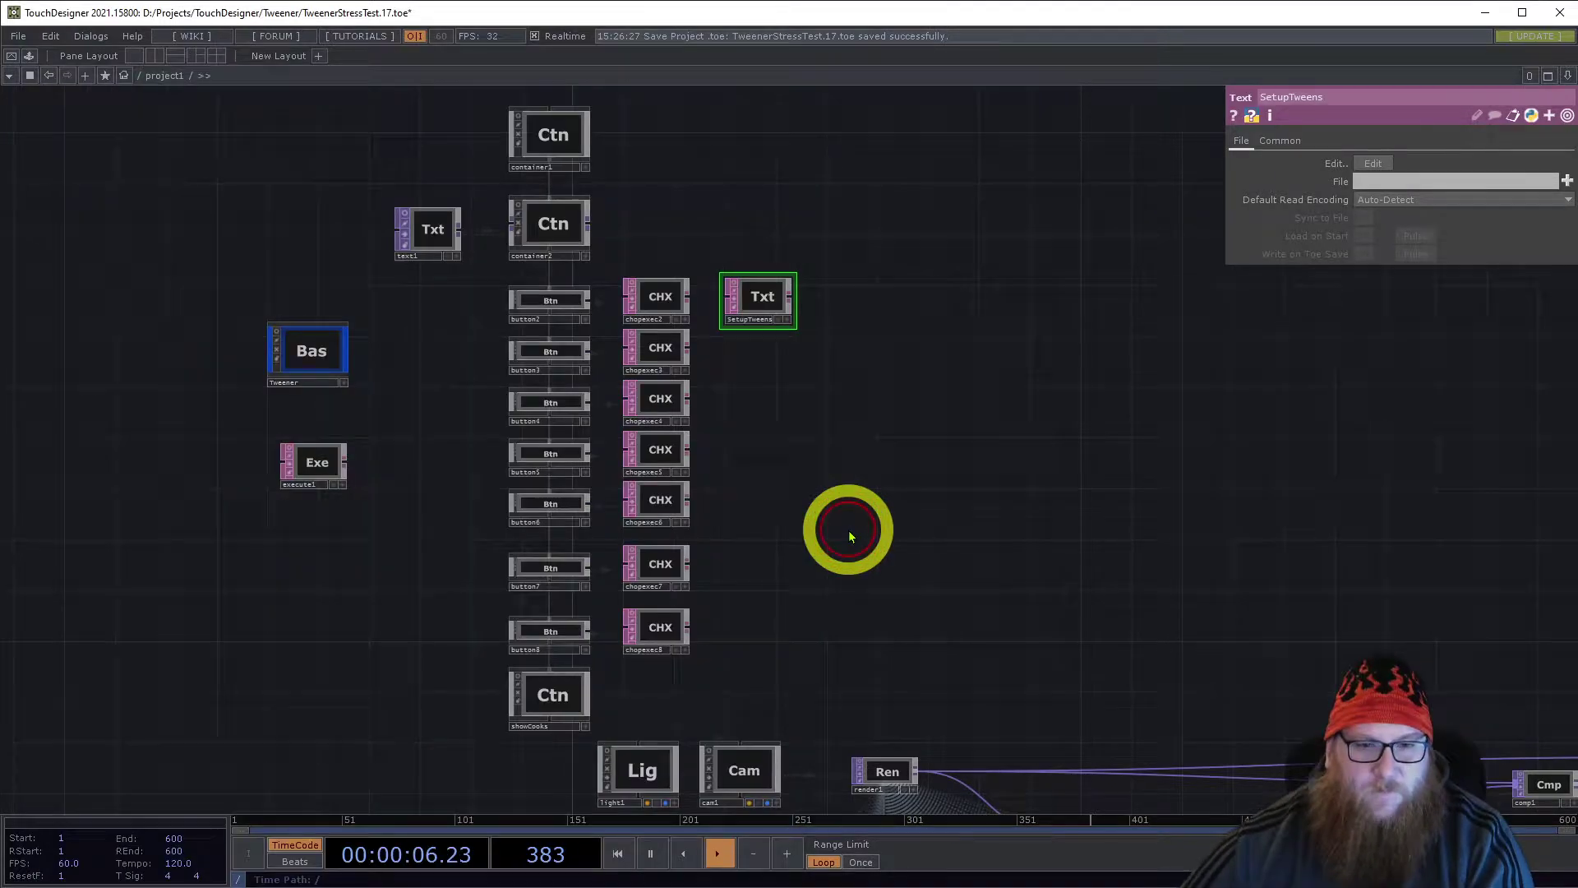
pyautogui.moveTo(845, 528); pyautogui.dragTo(886, 530)
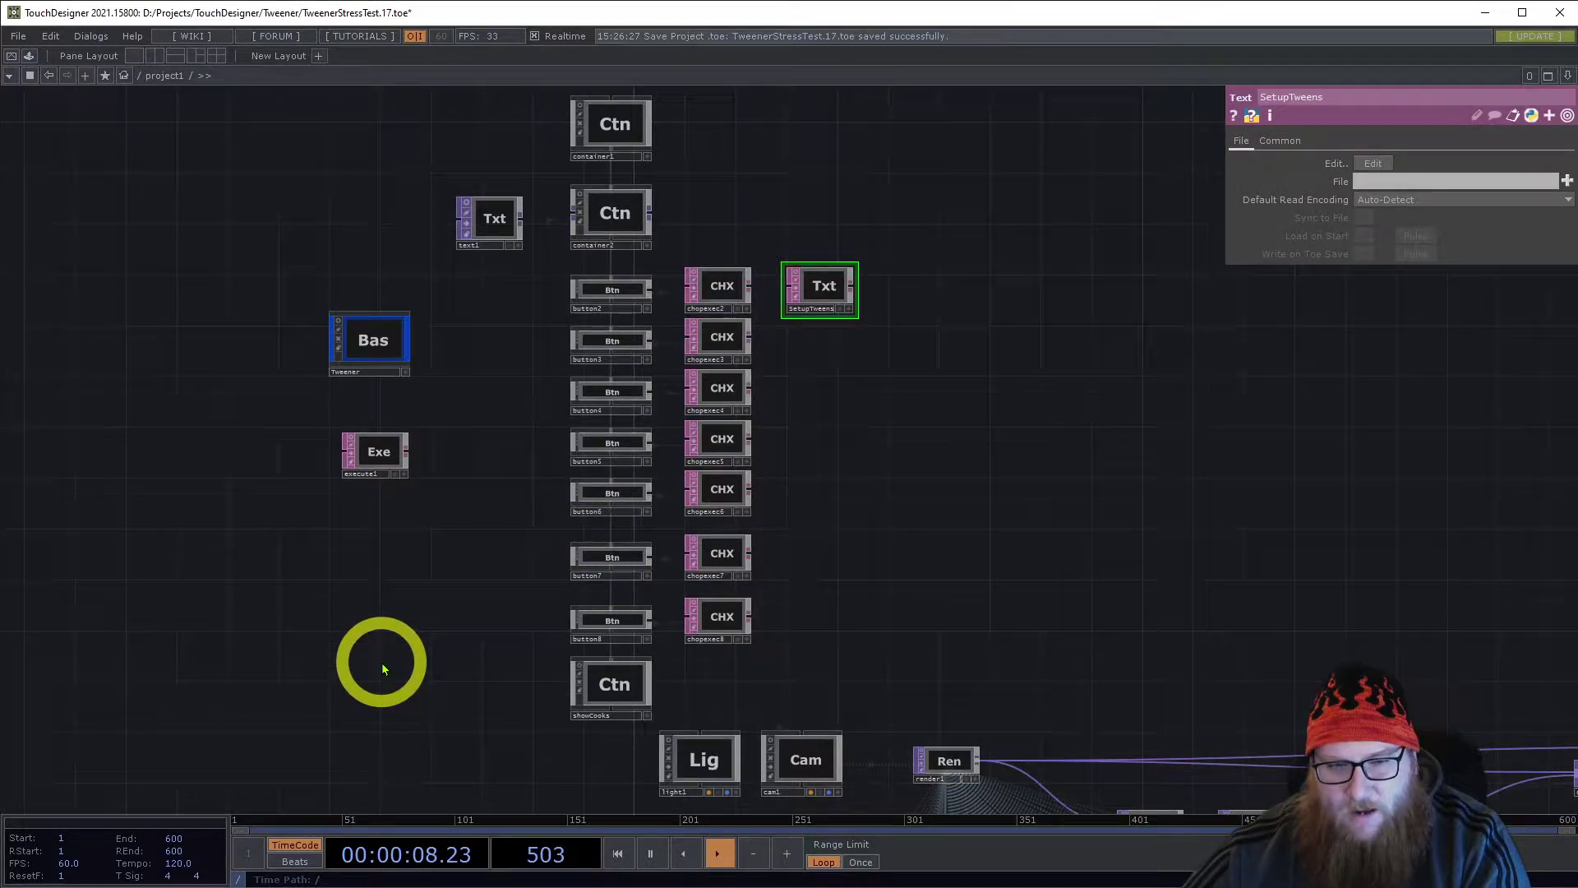
pyautogui.click(469, 687)
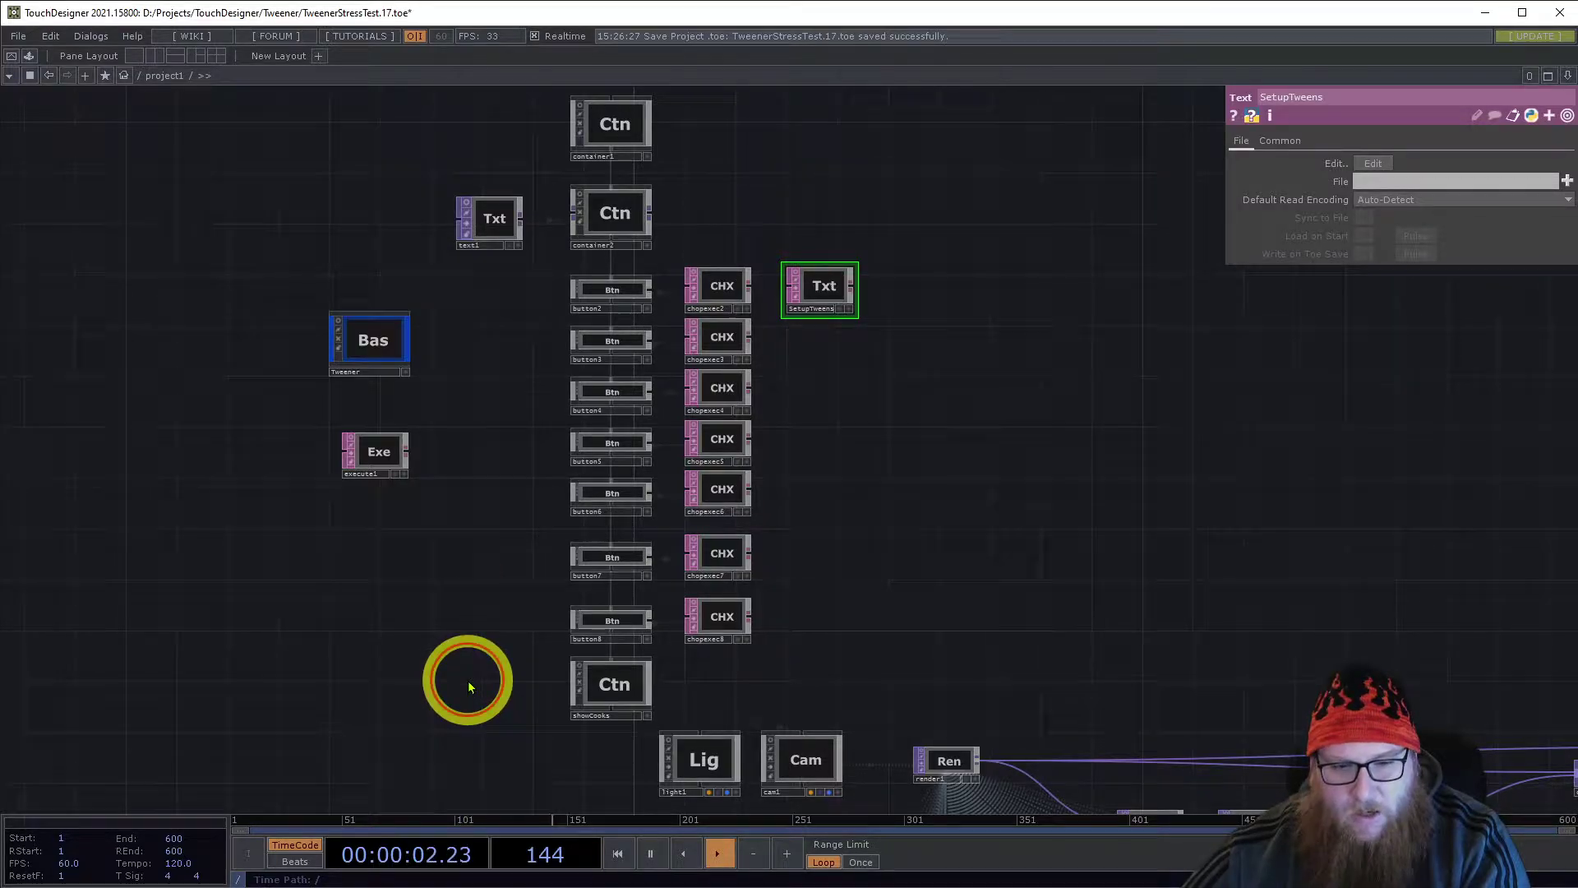
pyautogui.scroll(-5, 465, 700)
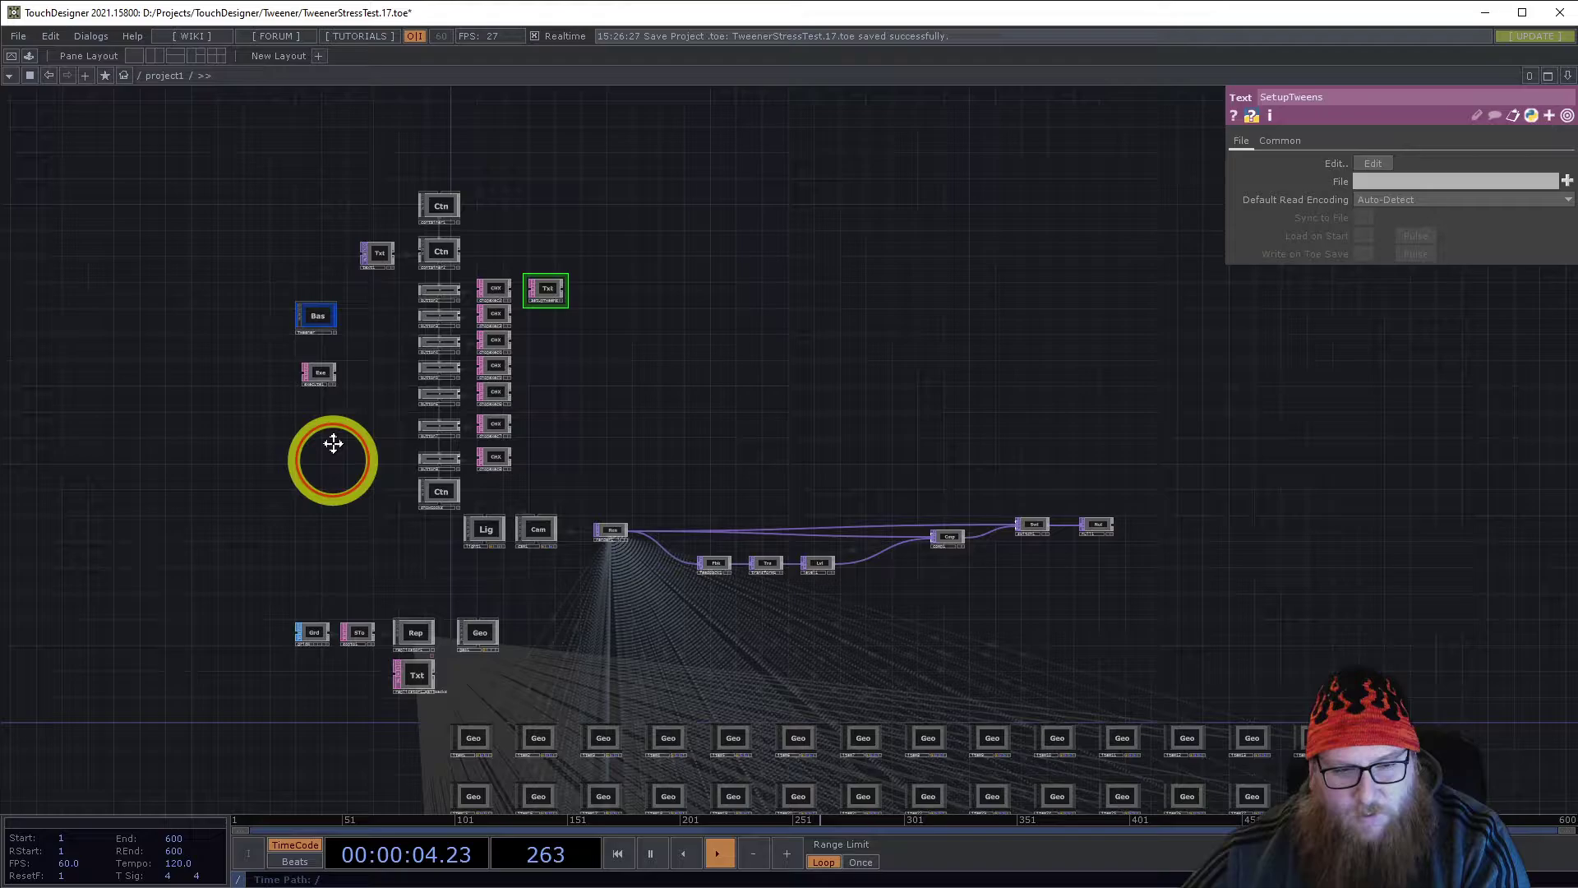
pyautogui.moveTo(333, 443); pyautogui.dragTo(354, 271)
pyautogui.moveTo(430, 616); pyautogui.dragTo(434, 501)
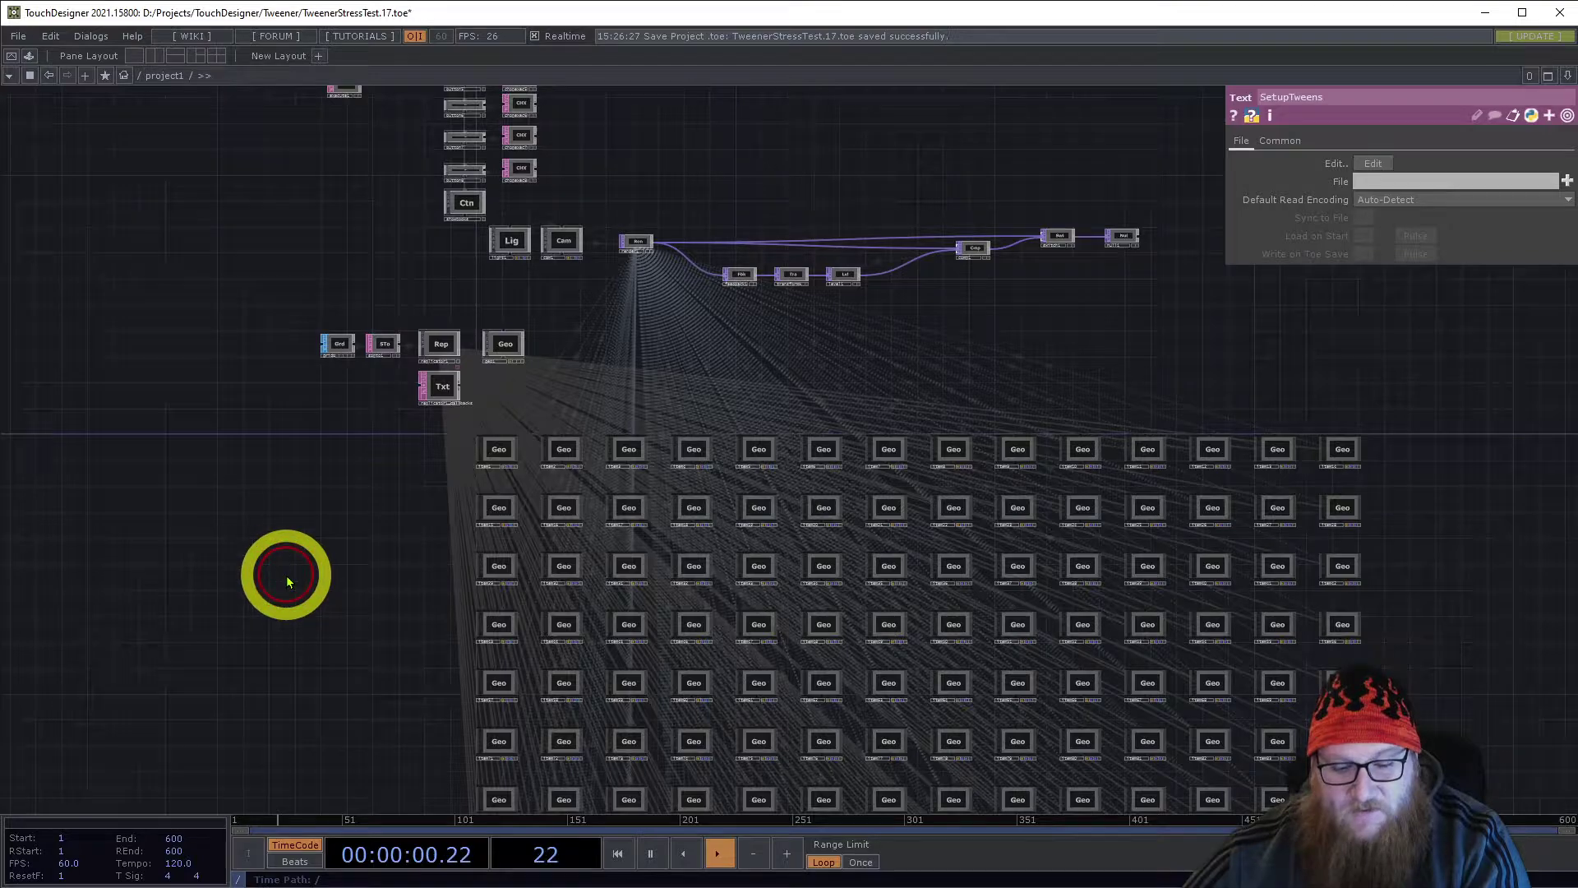
pyautogui.press('F1')
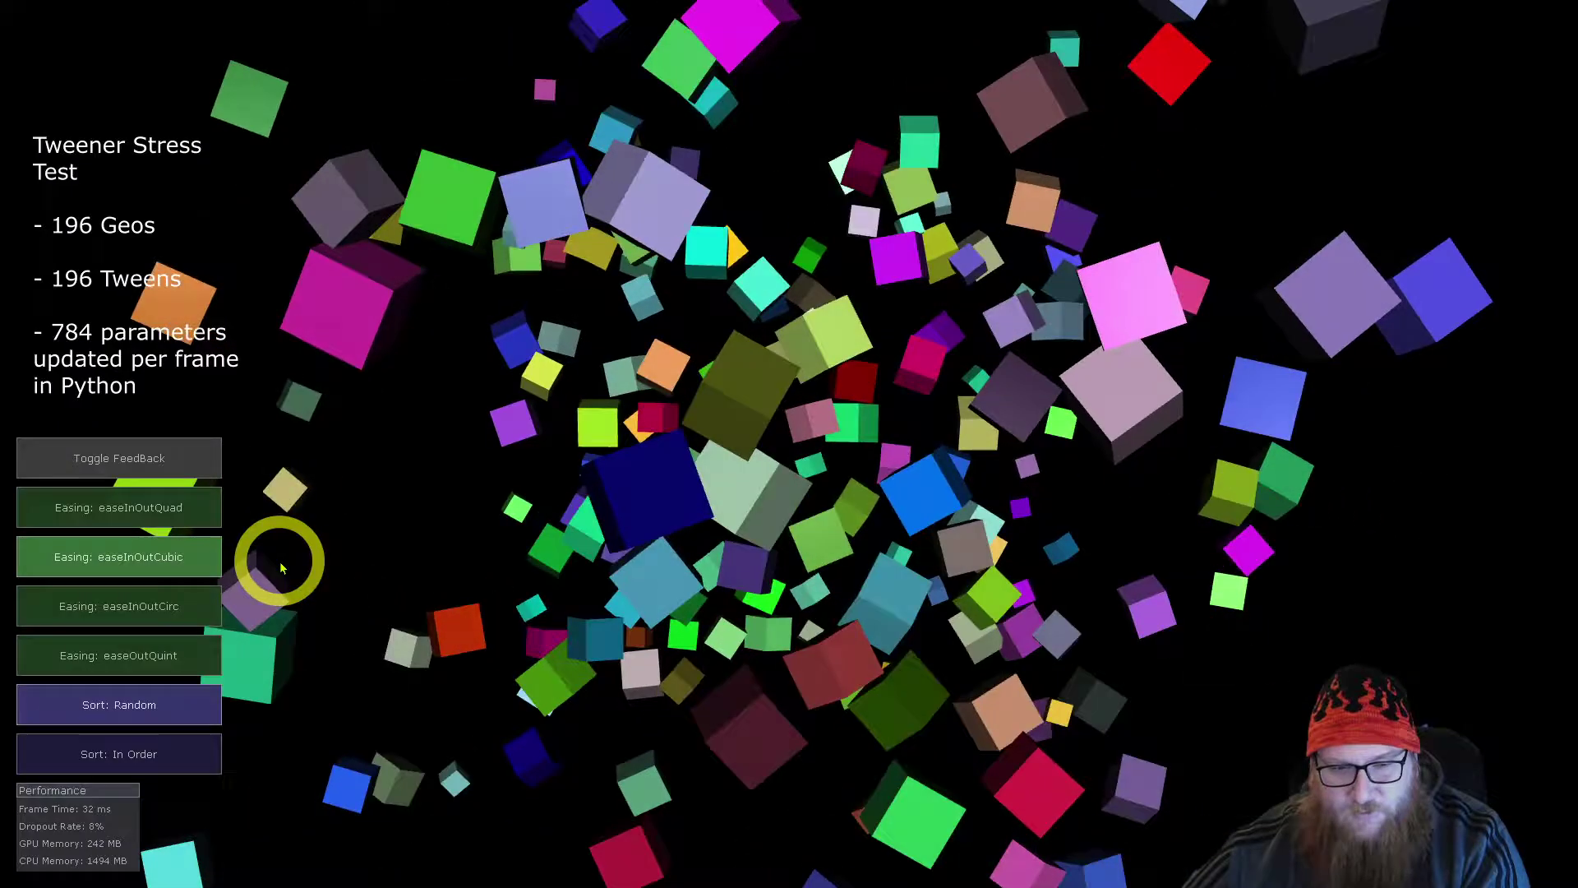